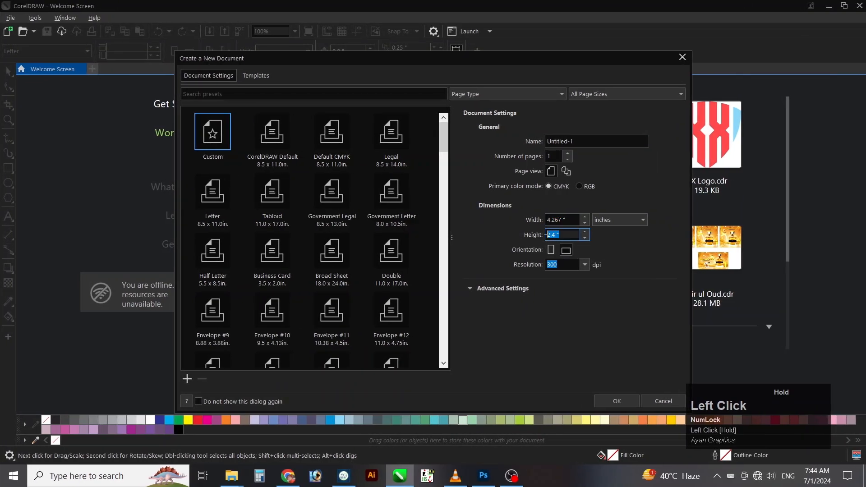
Create the 4.267 × 2.4 inch CMYK document at 300 dpi and add a page-sized rectangle
left_click(617, 402)
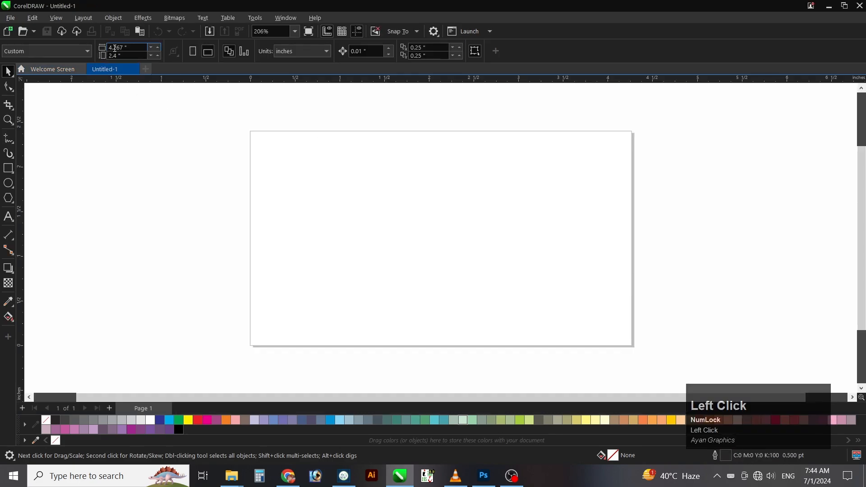
left_click_drag(131, 47, 130, 57)
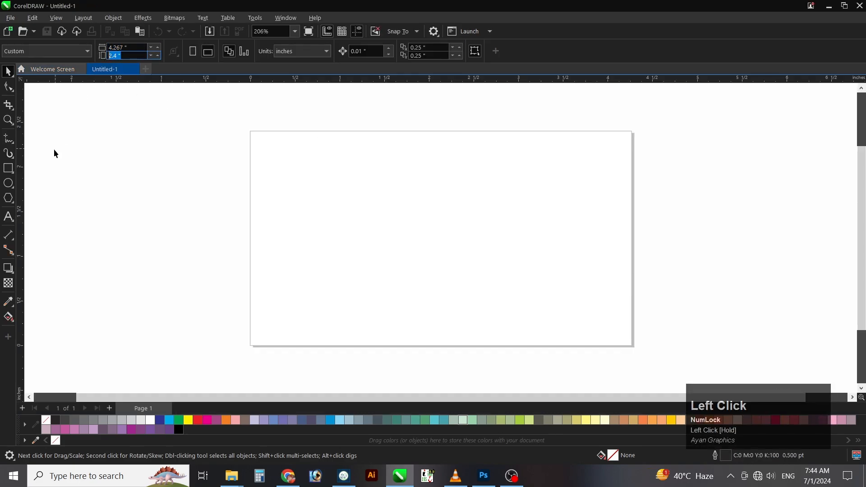
double_click(8, 170)
left_click(132, 203)
key("F4")
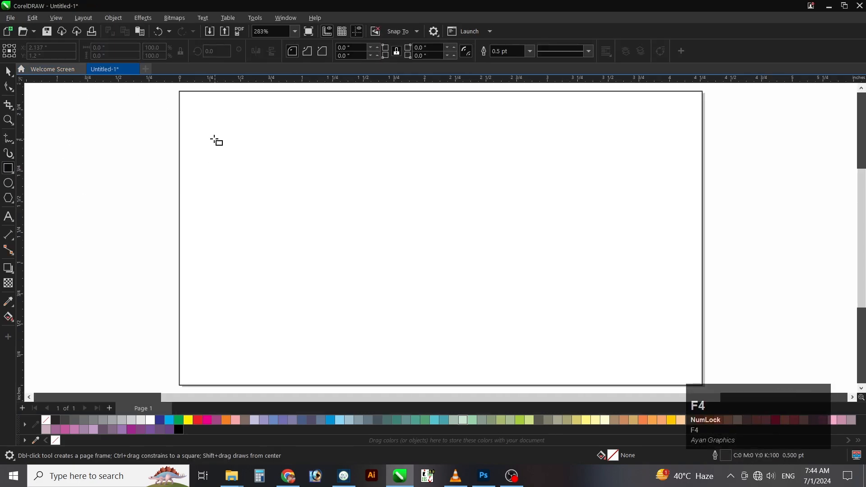
key("space")
left_click(155, 118)
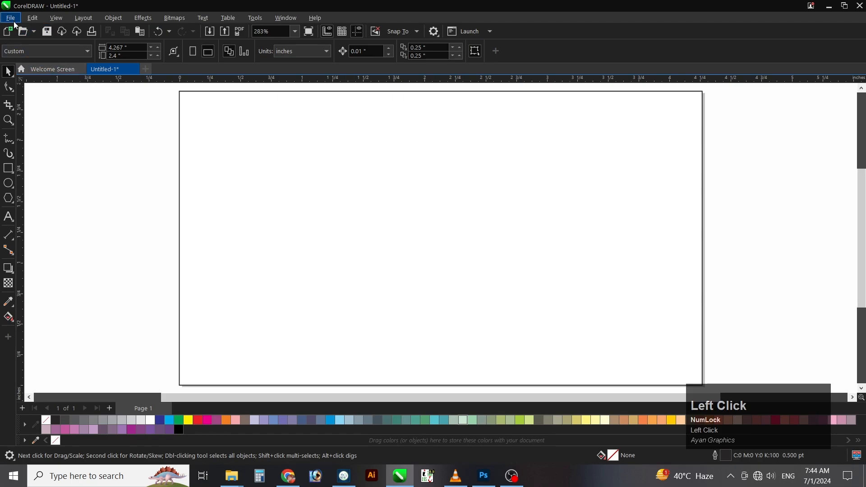
Import the two city photos, the hiker photo and the Girl PSD from the Downloads folder into the drawing
left_click(232, 475)
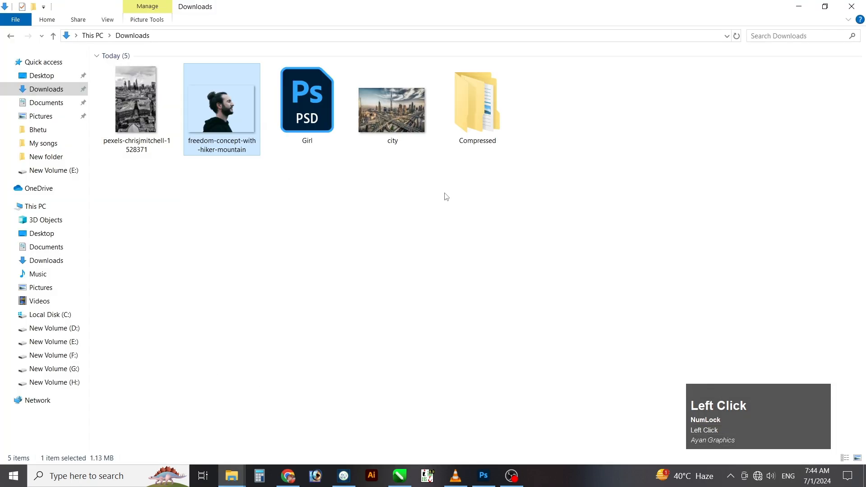
left_click_drag(145, 189, 379, 68)
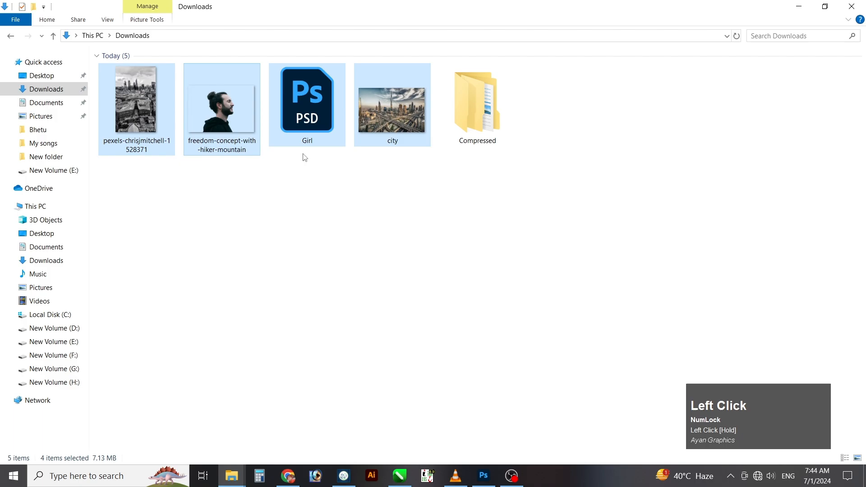
left_click(824, 8)
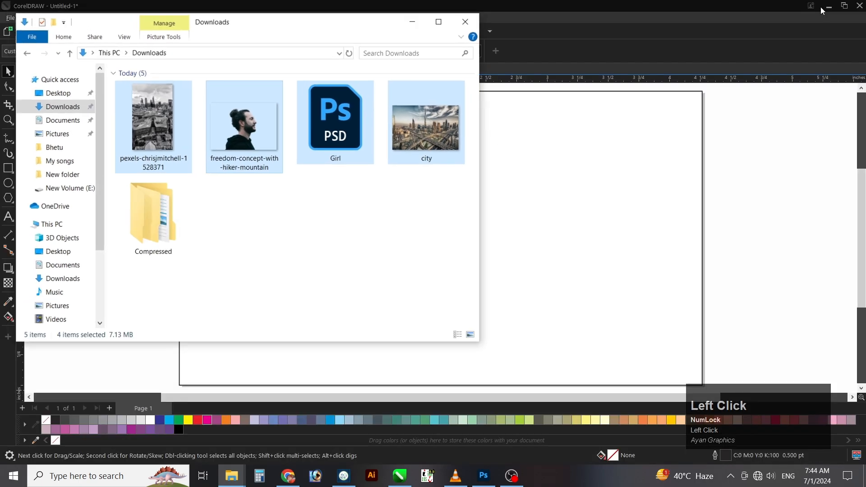
left_click_drag(121, 25, 534, 53)
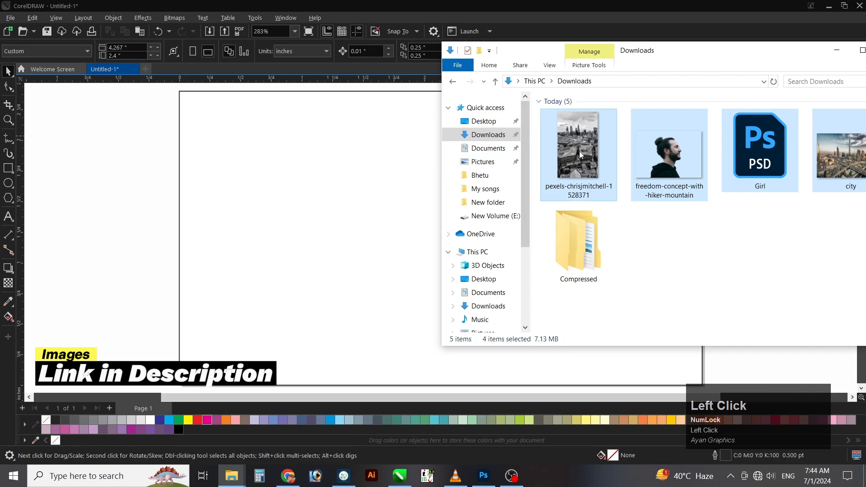
left_click_drag(579, 150, 120, 199)
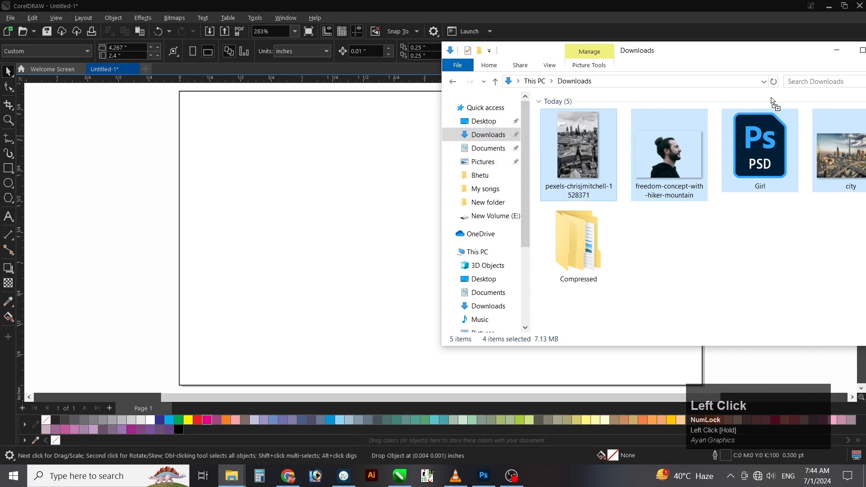
left_click_drag(739, 57, 498, 90)
left_click(649, 86)
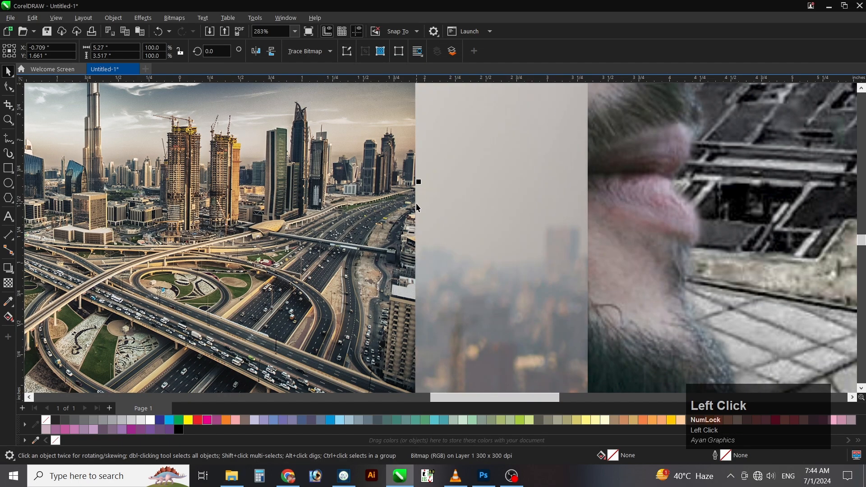
Trace the man's photo as an outline with the High quality image type, removing the background colour and keeping the original
key("F4")
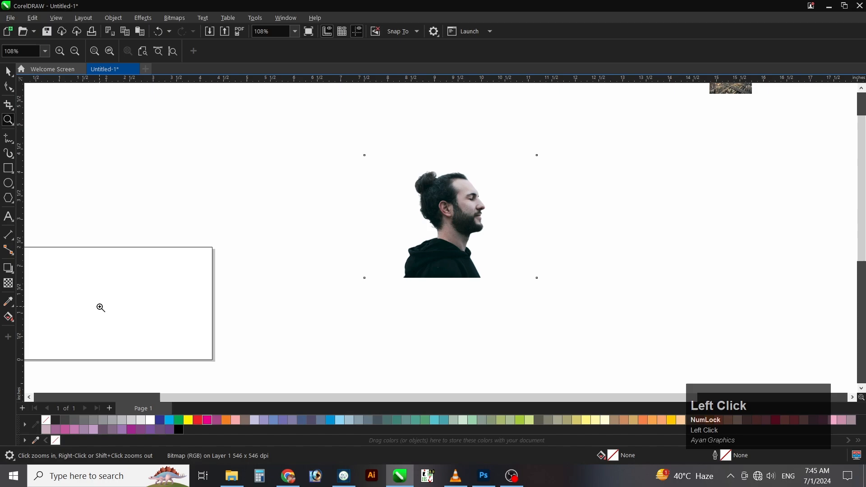
key("space")
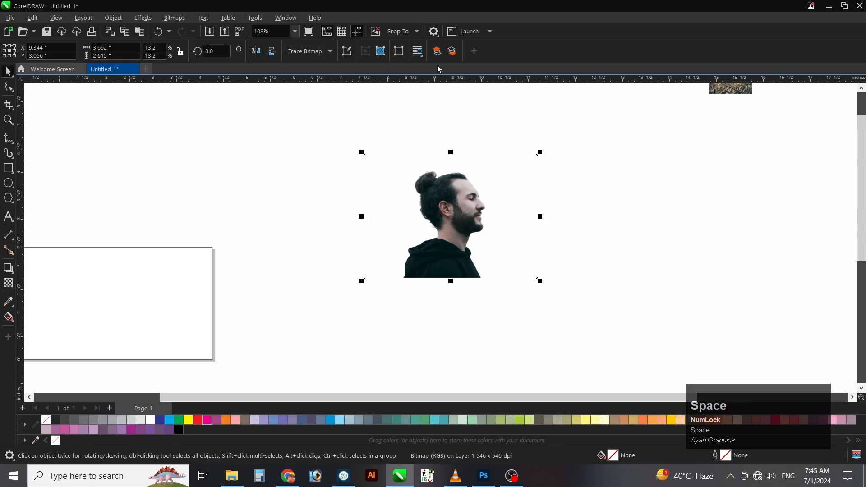
left_click(318, 56)
mouse_move(318, 89)
left_click(400, 151)
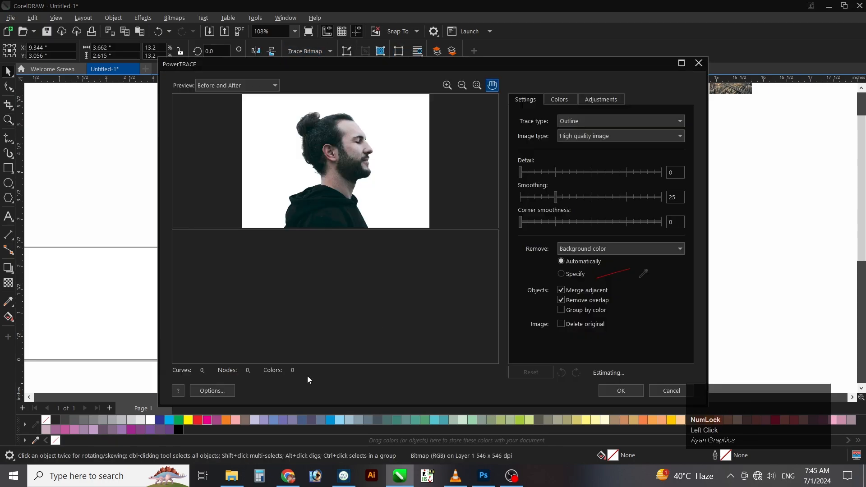
left_click(620, 391)
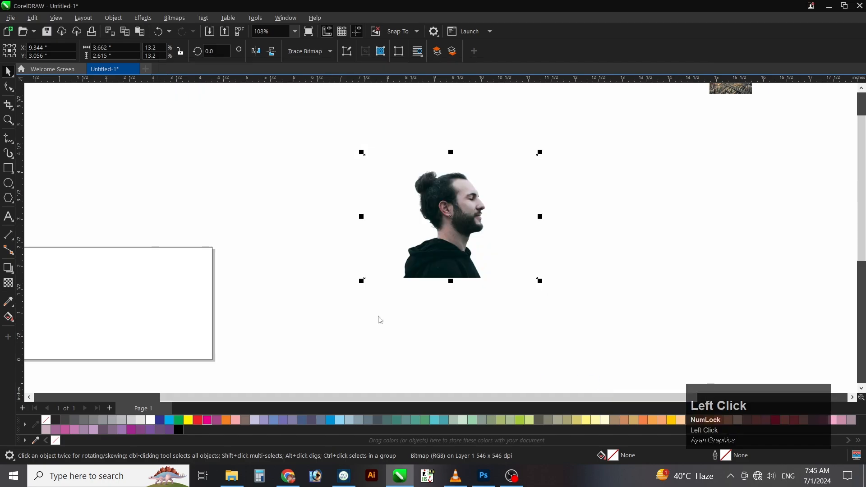
Move the traced man off the photo and create a boundary curve around it with a hairline outline
left_click_drag(444, 232, 277, 235)
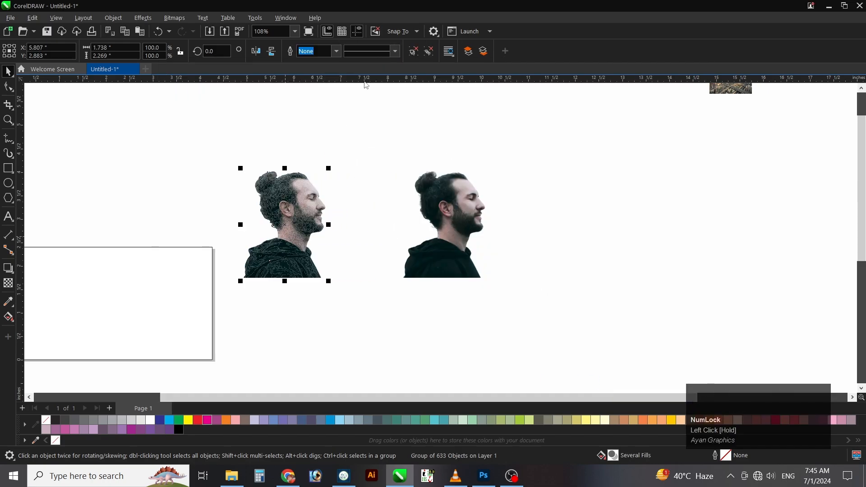
left_click(413, 52)
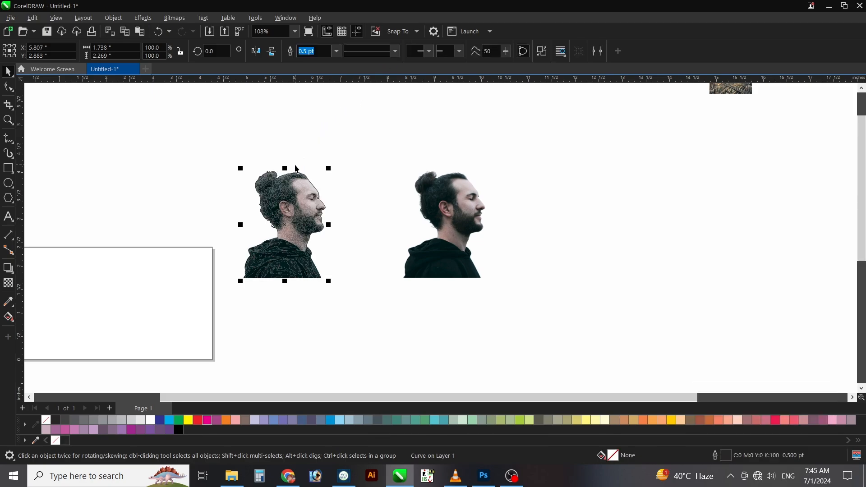
left_click(336, 51)
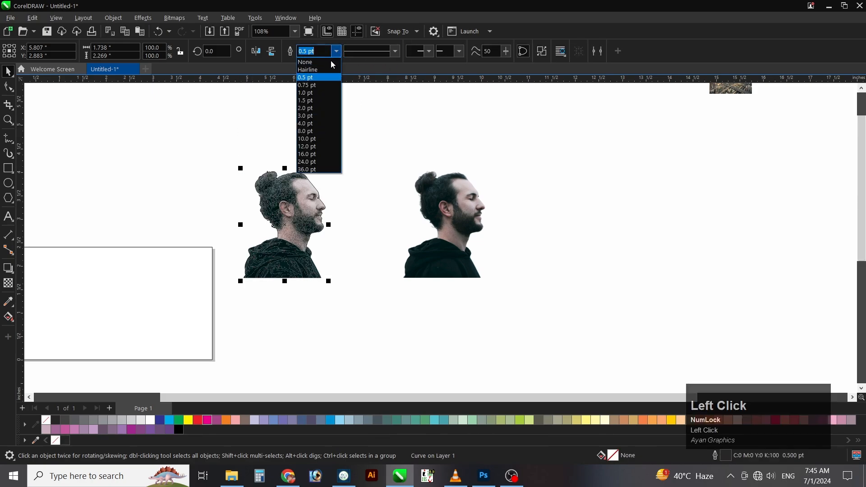
left_click(324, 70)
left_click(324, 152)
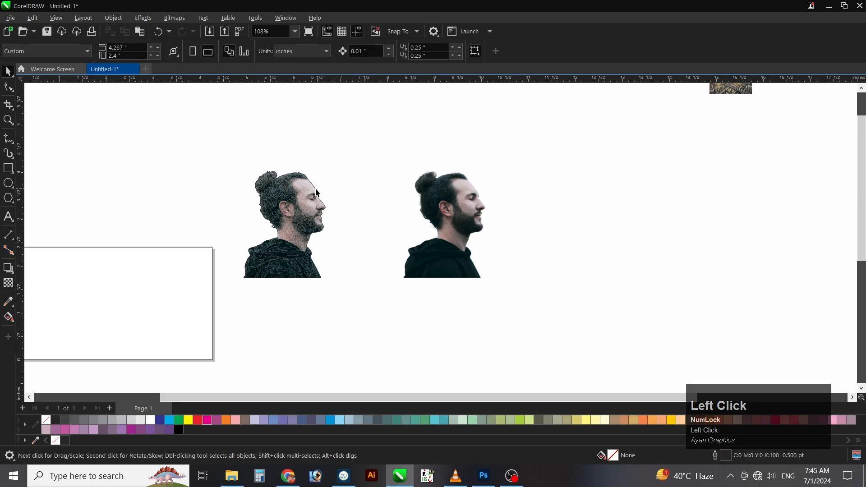
Move the silhouette curve away from the trace and delete all the traced objects
left_click_drag(316, 189, 548, 176)
left_click_drag(379, 115, 167, 318)
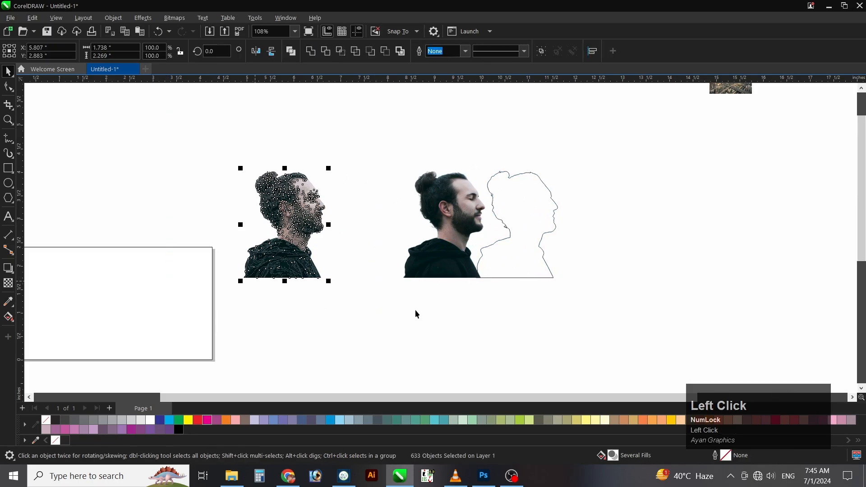
key("Delete")
Centre the silhouette curve vertically in line with the man's photo, and shift it left to match his profile
left_click(434, 272, "shift")
key("c")
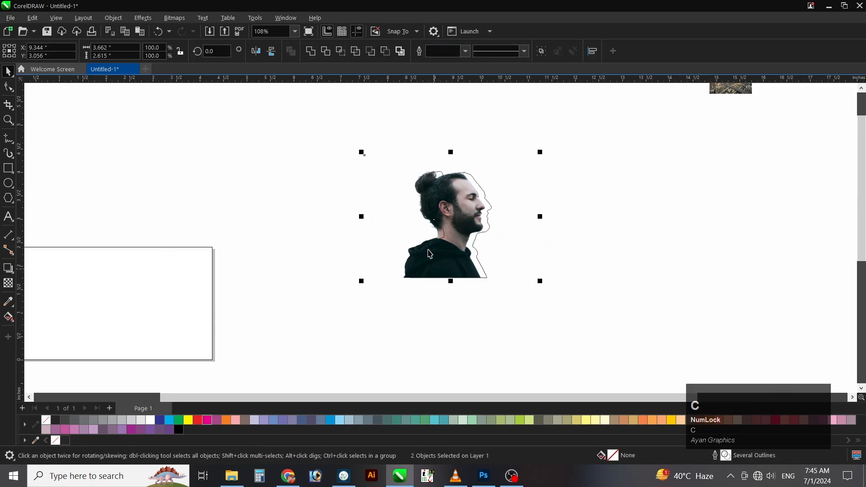
key("z")
left_click_drag(311, 293, 602, 133)
key("space")
left_click(690, 196)
left_click(497, 212)
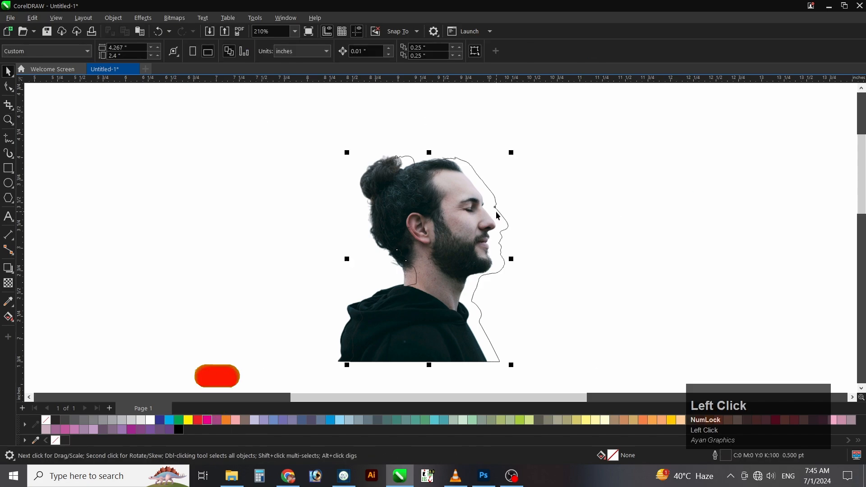
left_click_drag(497, 212, 485, 211)
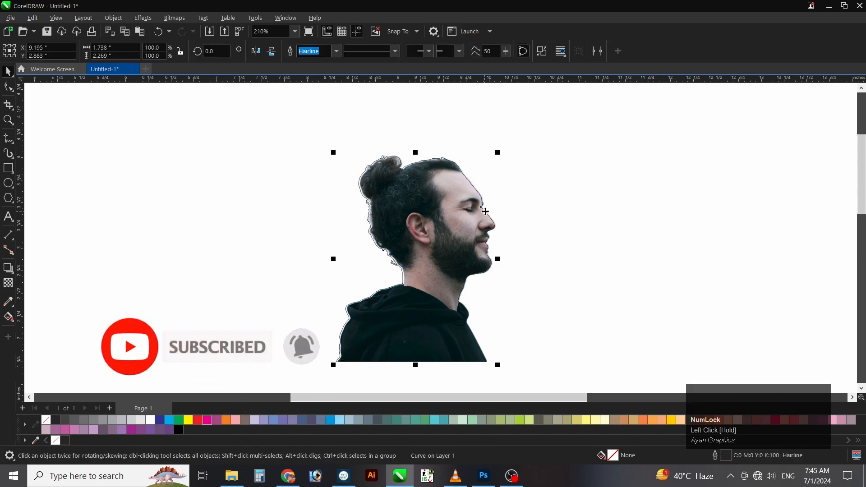
Nudge the man's photo left by 0.01 inch to line it up with the silhouette curve
left_click(516, 187)
left_click(8, 120)
left_click_drag(287, 120, 688, 335)
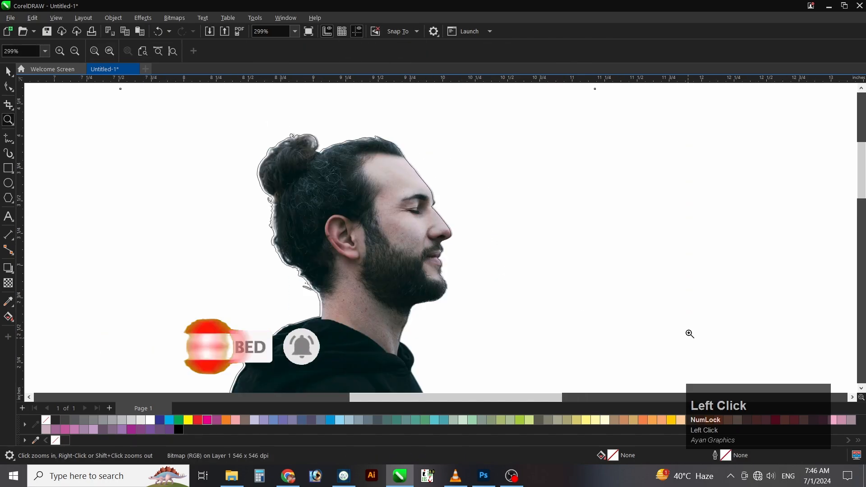
key("Left")
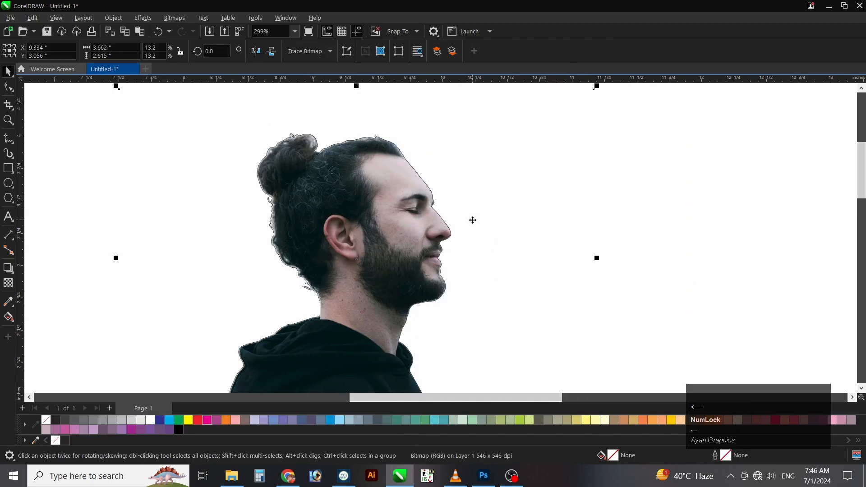
key("Left")
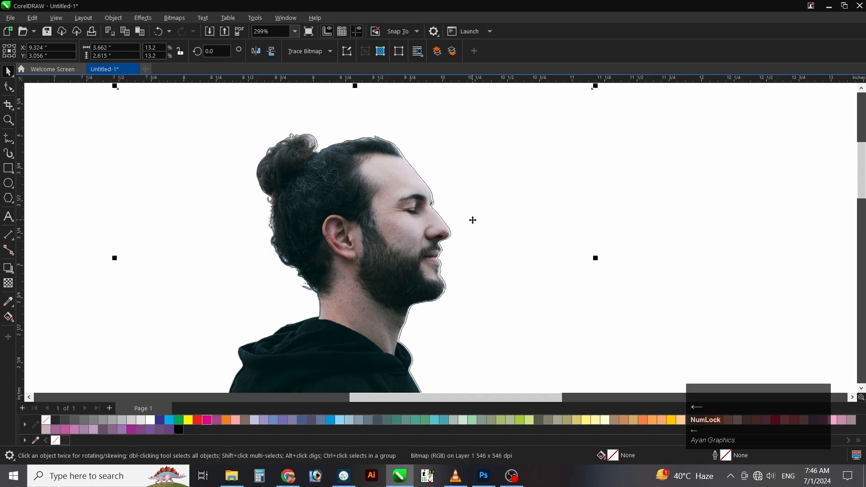
key("Right")
left_click(477, 147)
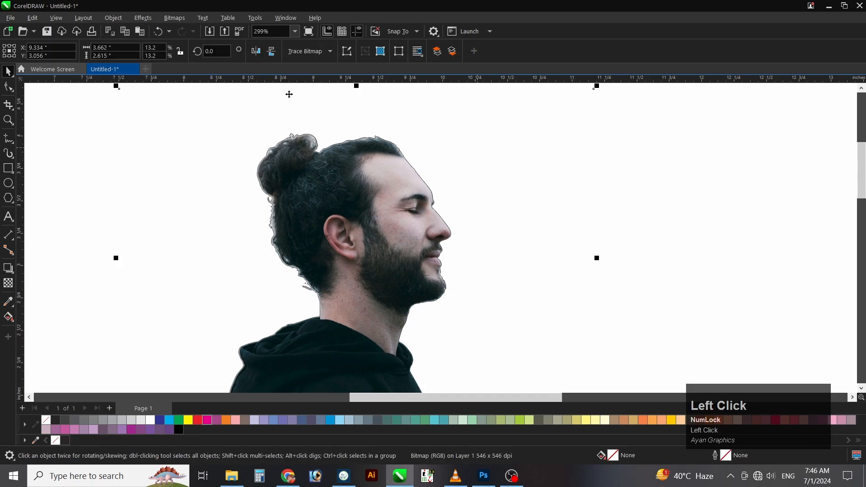
Place the man's photo inside the silhouette curve as a PowerClip
left_click(143, 18)
left_click(113, 18)
mouse_move(239, 57)
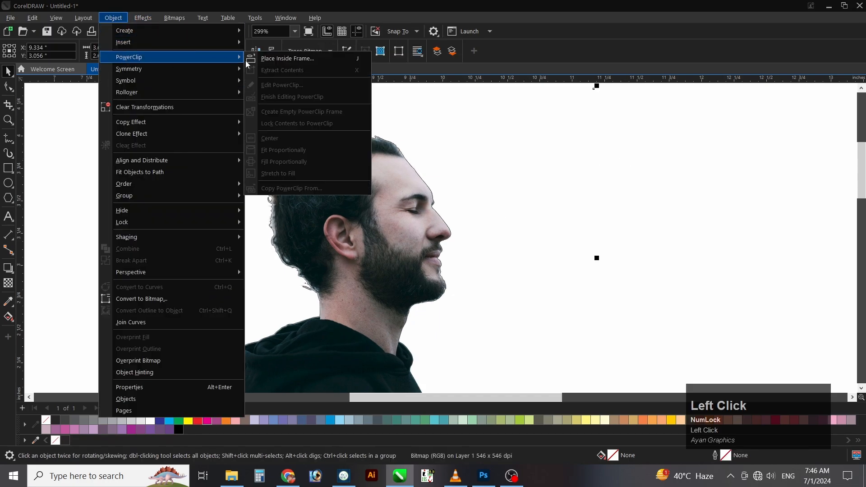
left_click(316, 59)
left_click(333, 167)
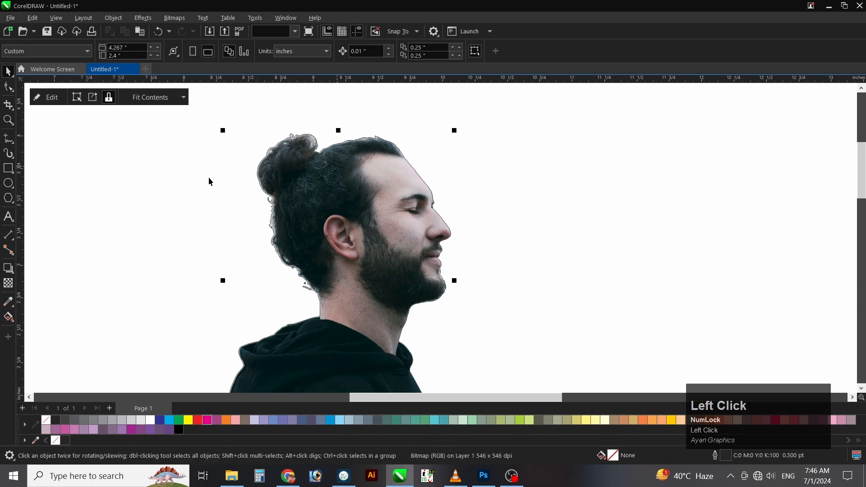
Remove the silhouette's outline colour and move the clipped man closer to the page
right_click(49, 424)
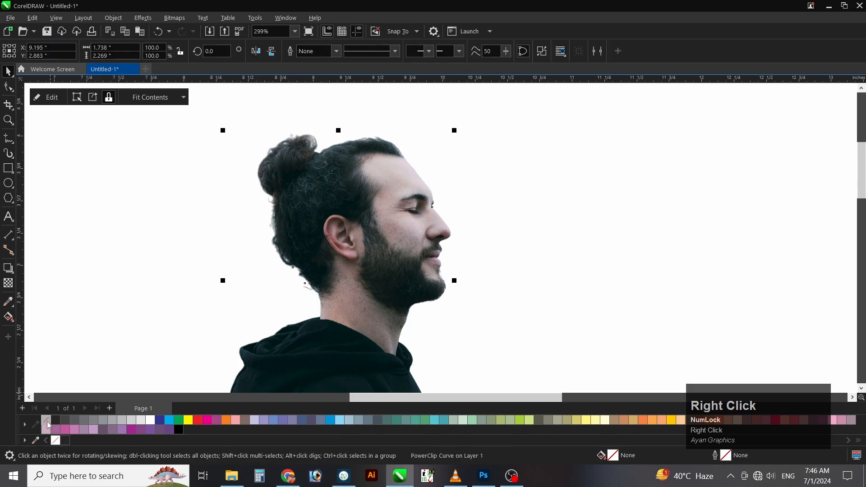
key("F4")
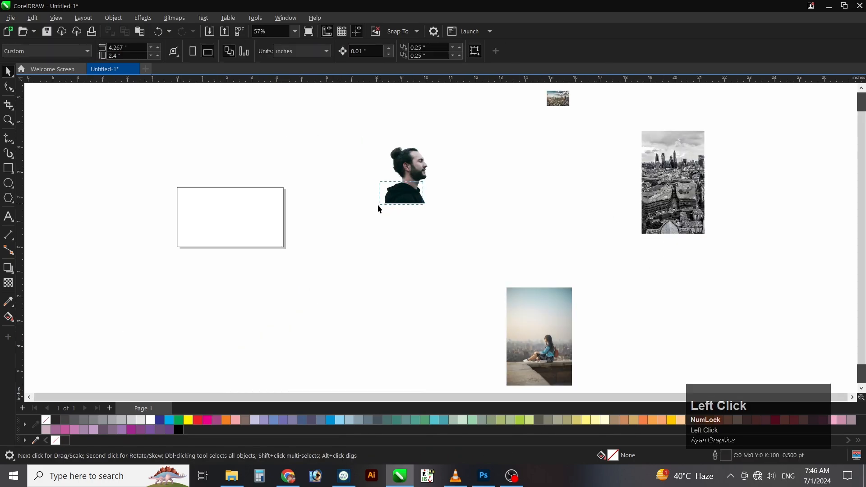
left_click_drag(419, 198, 370, 214)
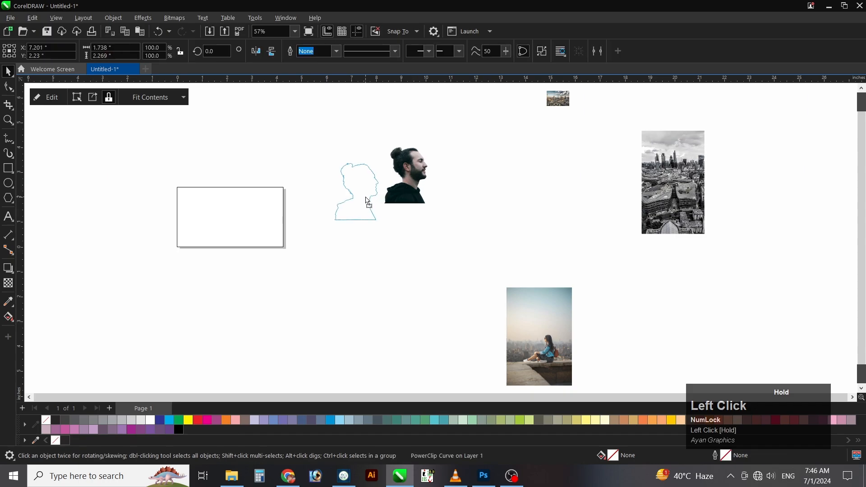
Change the document's primary color mode to RGB in the color management settings
left_click(350, 300)
left_click(216, 20)
mouse_move(252, 21)
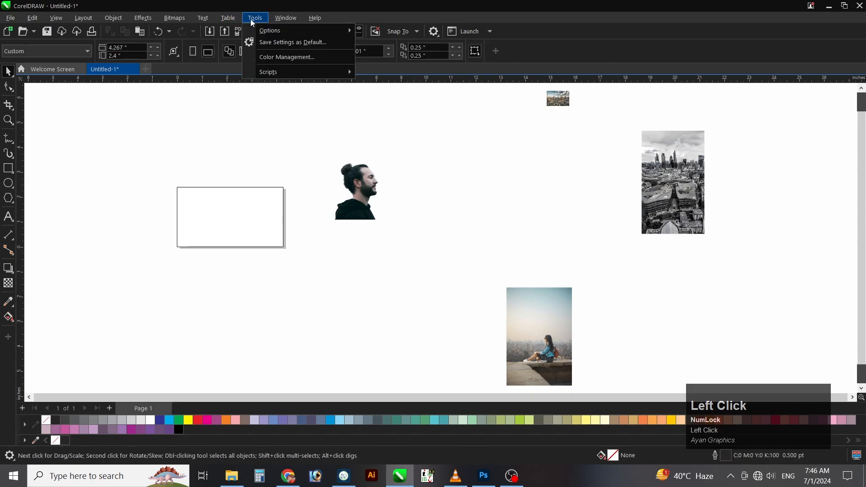
left_click(269, 60)
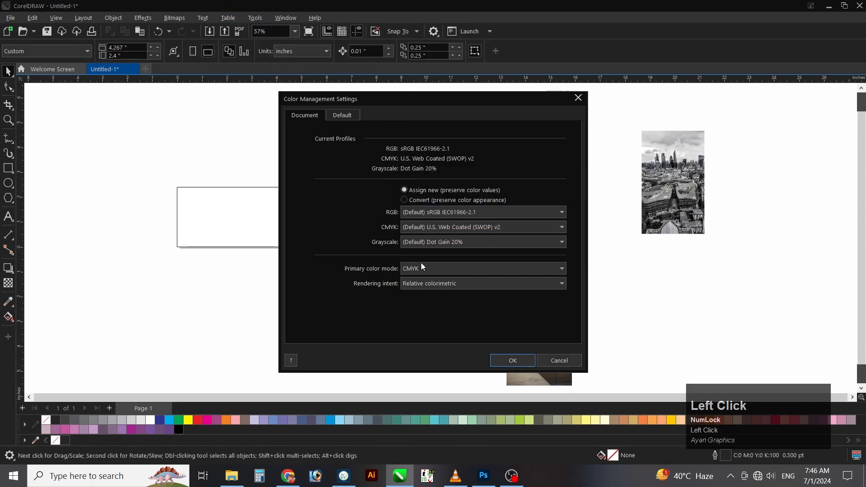
left_click(421, 268)
left_click(418, 280)
left_click(512, 360)
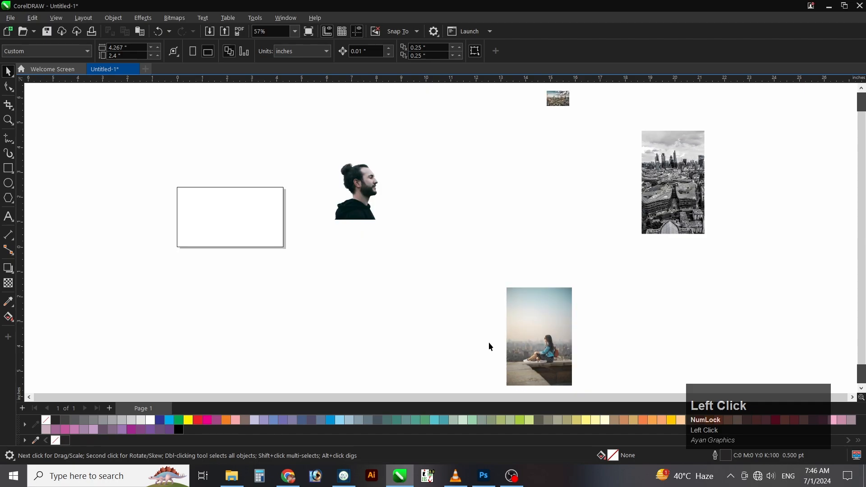
Move the girl photo and the two city photos into a row beside the clipped man
left_click_drag(516, 315, 418, 191)
left_click_drag(559, 99, 476, 216)
left_click_drag(666, 170, 512, 193)
key("z")
left_click_drag(129, 292, 128, 292)
key("space")
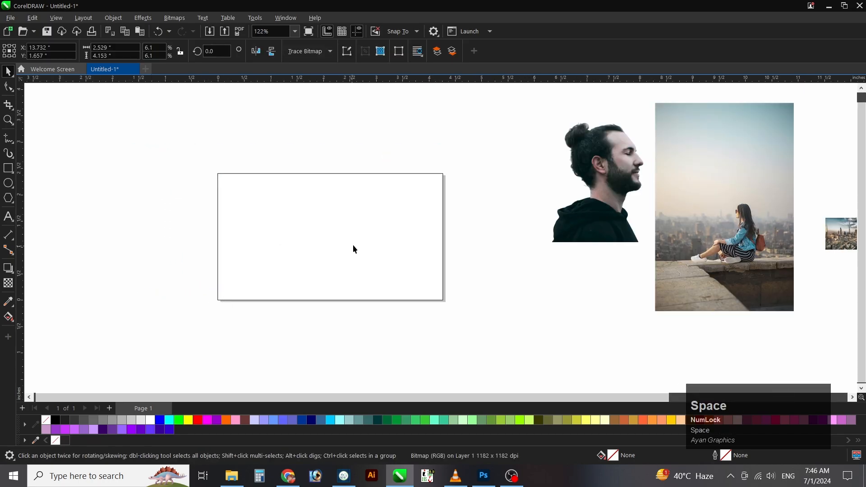
Move the clipped man close to the page's right edge and shrink the girl photo to about 0.84 × 1.27 inches beside him
left_click_drag(610, 204, 514, 251)
left_click_drag(746, 224, 668, 245)
left_click_drag(718, 120, 668, 194)
left_click_drag(642, 227, 611, 226)
Ungroup the girl photo and send its full background photo behind the other objects
key("space")
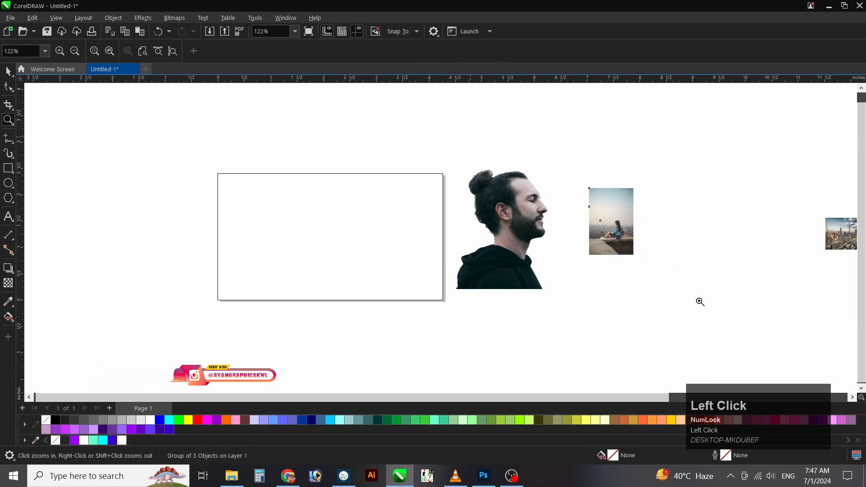
left_click(596, 217)
key("space")
left_click(412, 51)
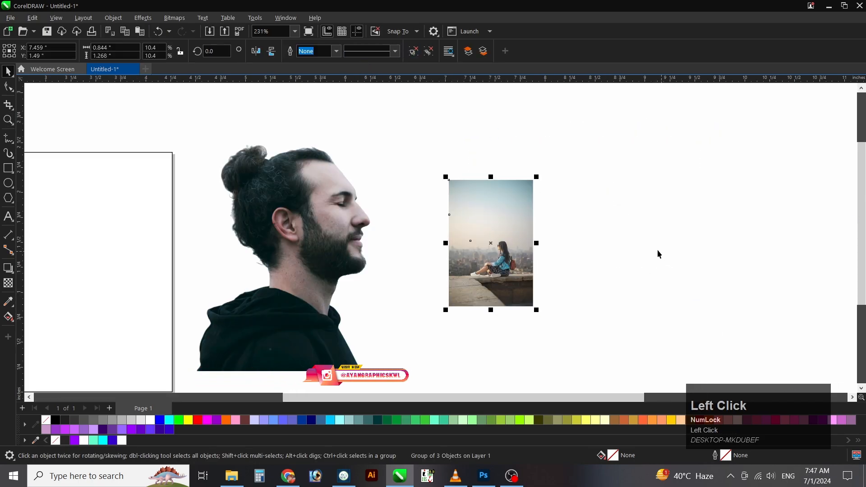
left_click(657, 253)
left_click(503, 200)
key("shift+Page_Down")
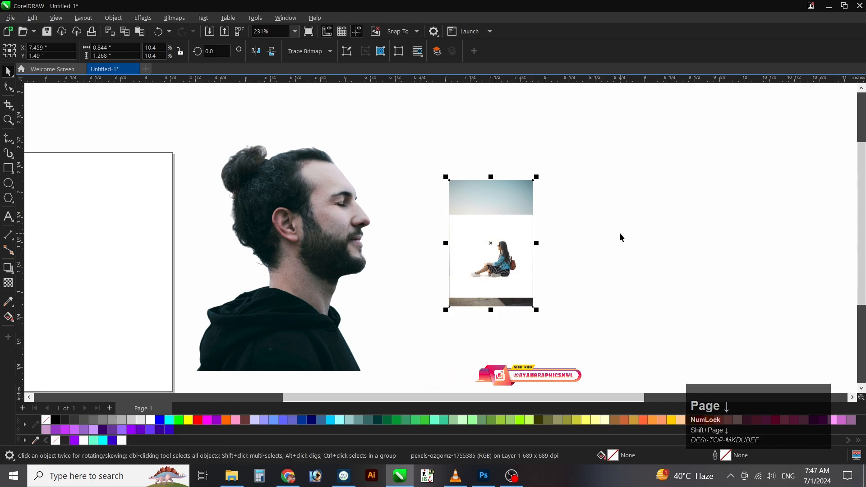
Move the white square bitmap off the girl photo to the empty area on its right
left_click(620, 233)
left_click(507, 224)
left_click_drag(506, 224, 640, 224)
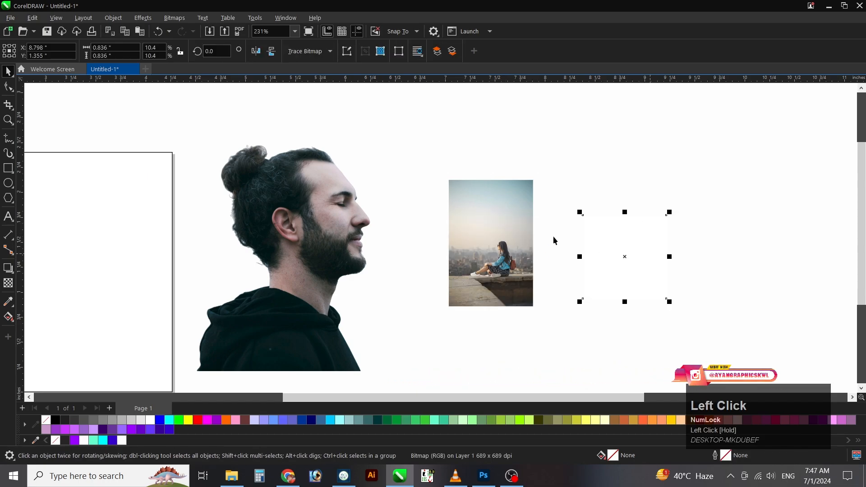
Group the girl cutout with her background photo, move them onto the man and place them inside his silhouette as a PowerClip
left_click_drag(602, 135, 339, 377)
left_click_drag(494, 252, 304, 270)
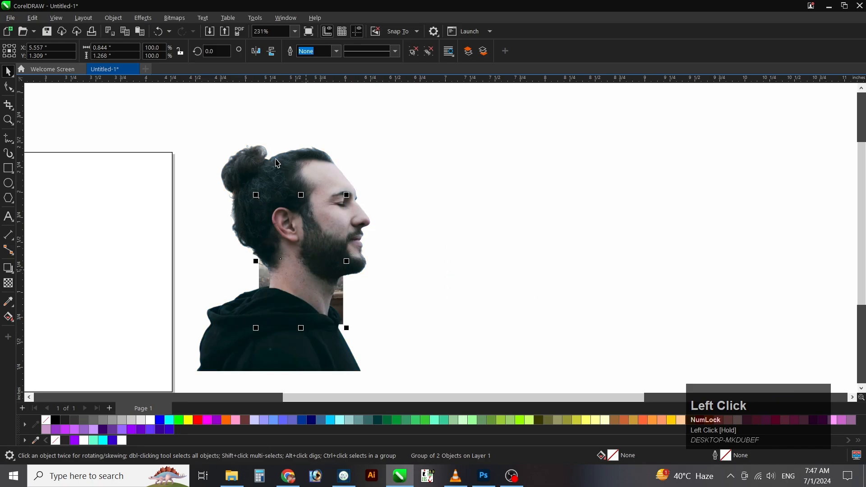
left_click(119, 21)
mouse_move(135, 58)
left_click(289, 58)
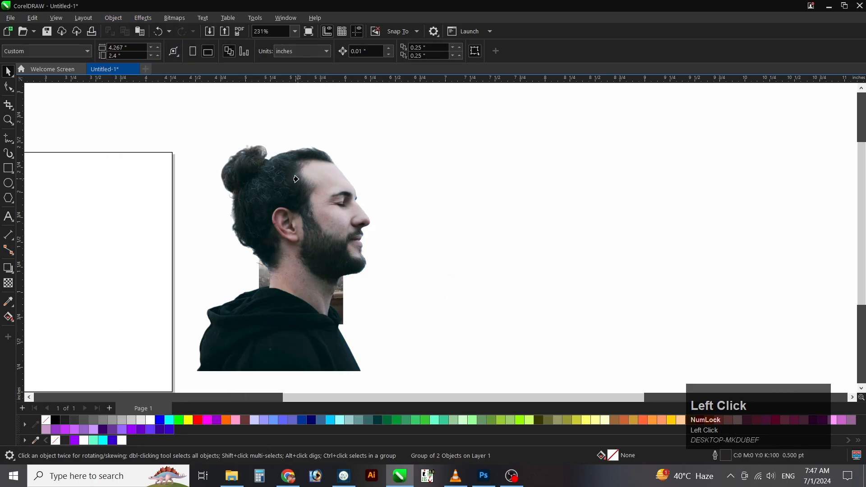
left_click(296, 179)
Edit the man's PowerClip contents and enlarge the girl photo group to about 2.08 × 3.13 inches, covering the silhouette
key("F3")
key("z")
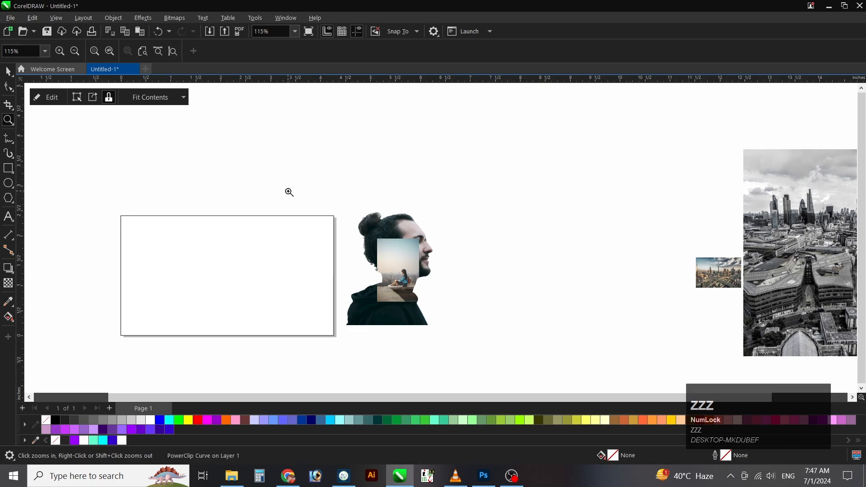
left_click_drag(505, 368, 505, 368)
key("space")
left_click(626, 309)
left_click(415, 205)
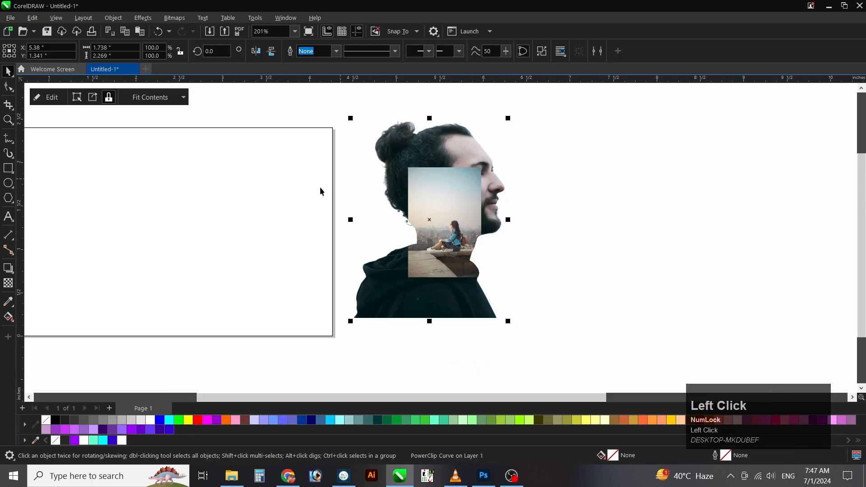
left_click(48, 98)
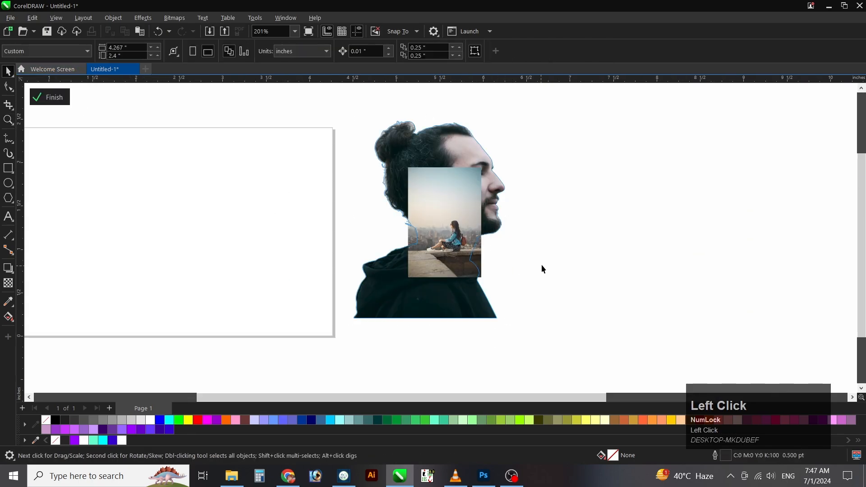
left_click(451, 235)
left_click_drag(486, 283, 556, 335)
mouse_move(460, 261)
left_mouse_down()
mouse_move(443, 261)
mouse_move(445, 252)
left_mouse_up()
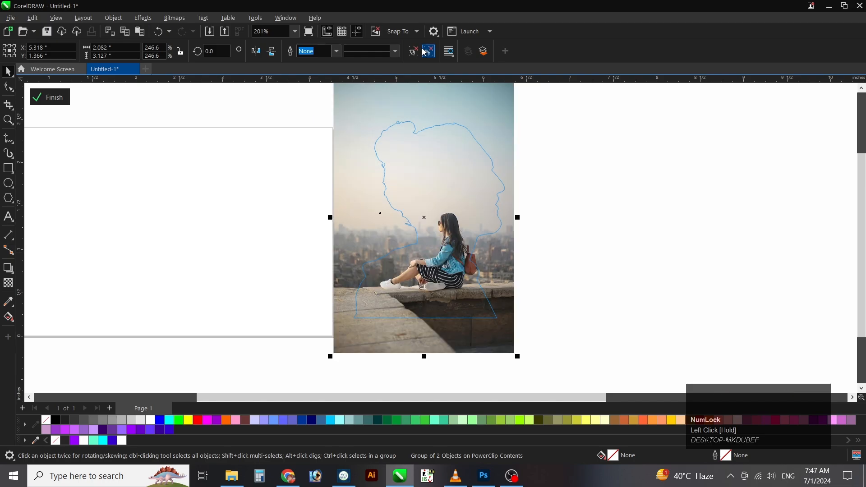
Ungroup the enlarged girl photo and shift the girl and background together slightly up and left within the silhouette
left_click(480, 156)
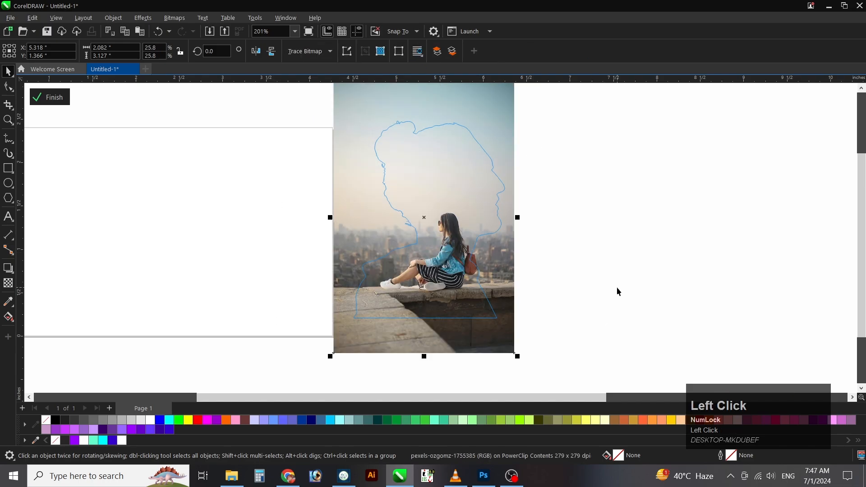
left_click(445, 277)
left_click(452, 348, "shift")
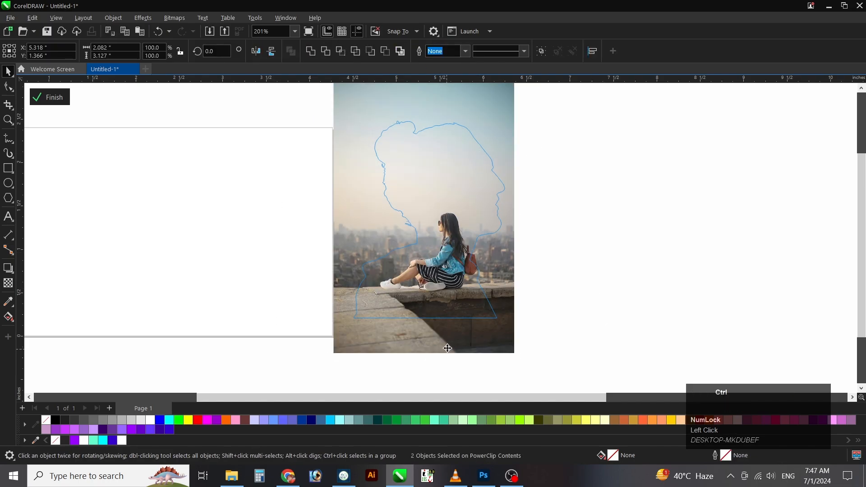
left_click_drag(452, 349, 439, 349)
left_click(630, 256)
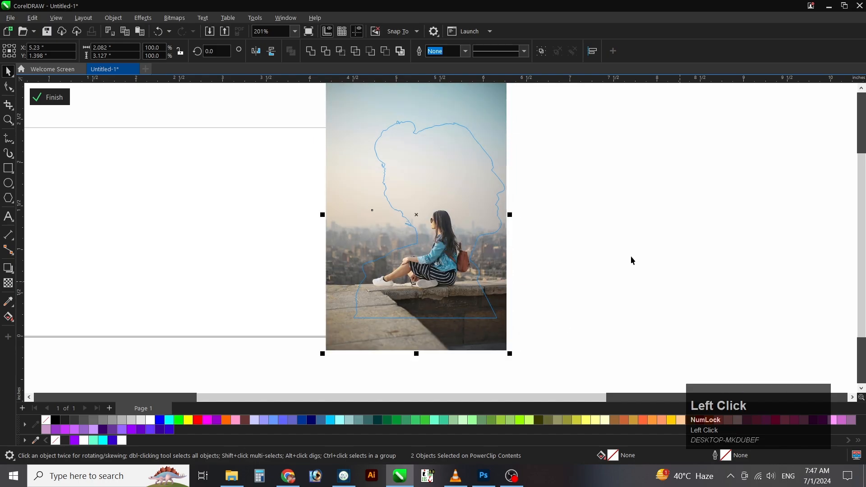
Apply a fountain transparency to the girl's background photo so its left side fades out over the man's hair
left_click(474, 198)
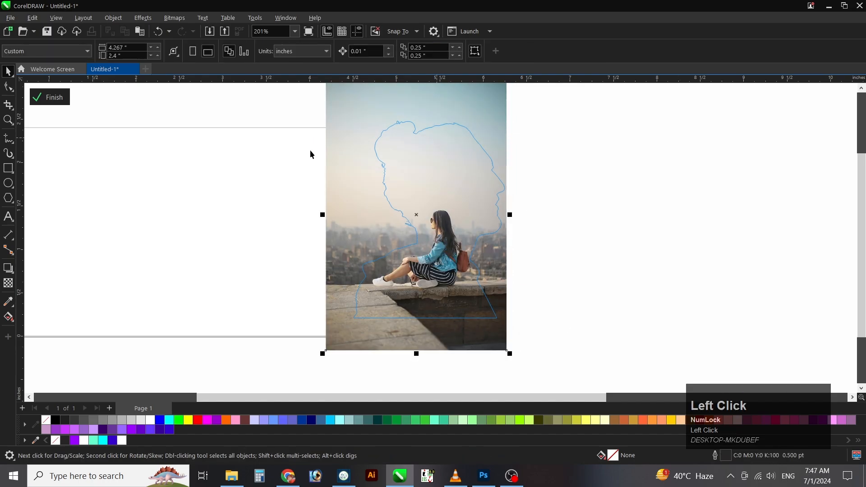
left_click(8, 283)
left_click_drag(453, 191, 384, 166)
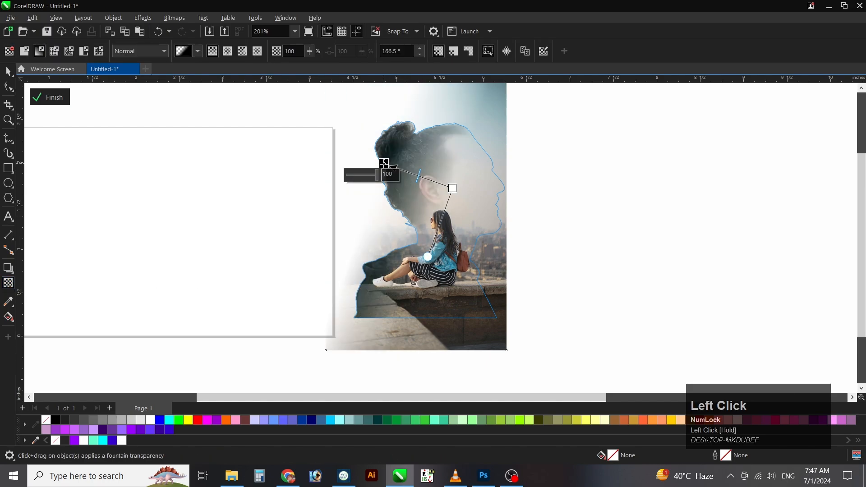
left_click_drag(452, 188, 418, 178)
left_click(377, 165)
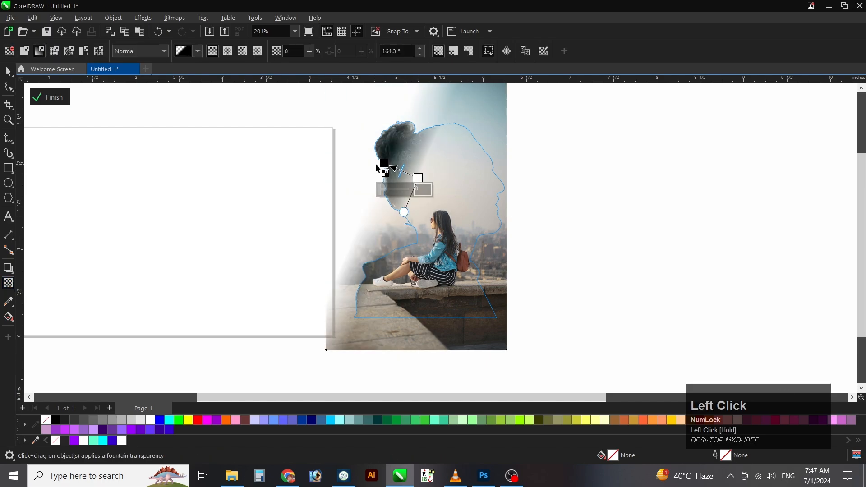
key("ctrl+z")
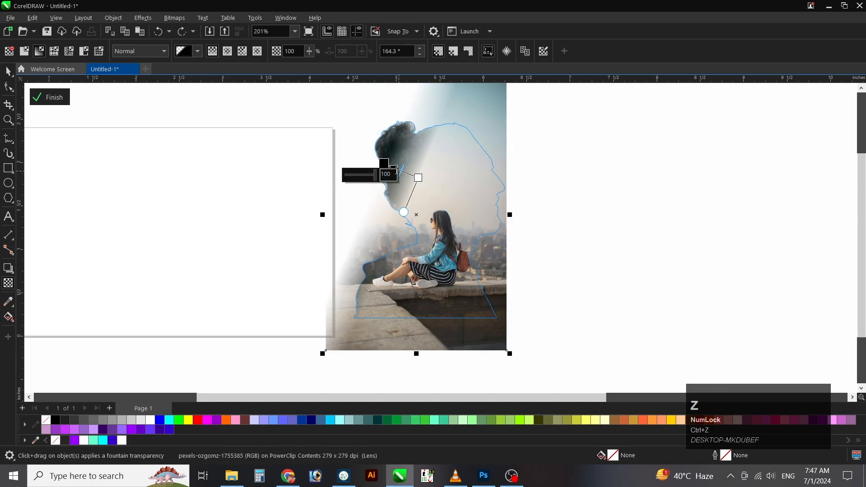
Refine the start and end points of the fountain transparency across the back of the man's head
left_click_drag(420, 179, 437, 175)
left_click(390, 173)
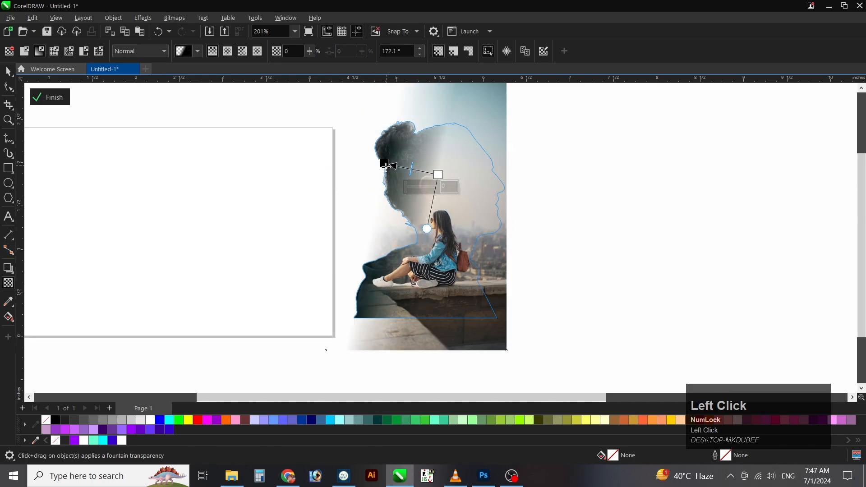
left_click_drag(386, 165, 378, 172)
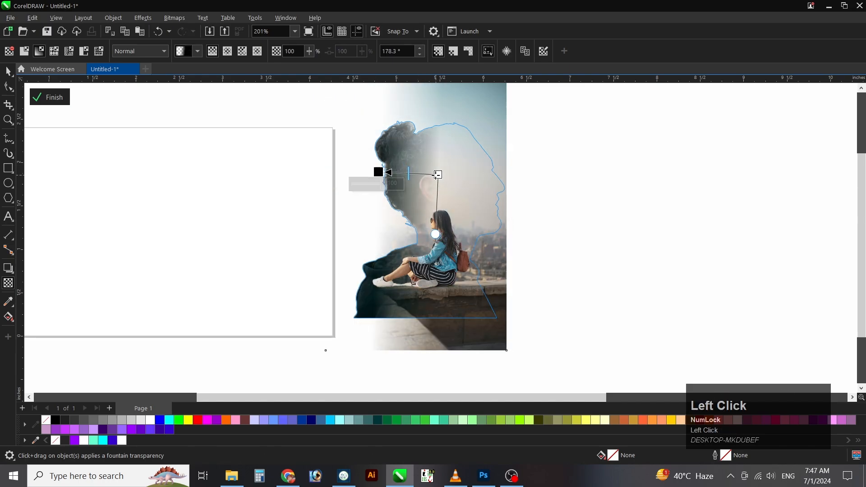
mouse_move(437, 175)
left_mouse_down()
mouse_move(408, 185)
mouse_move(423, 182)
left_mouse_up()
key("space")
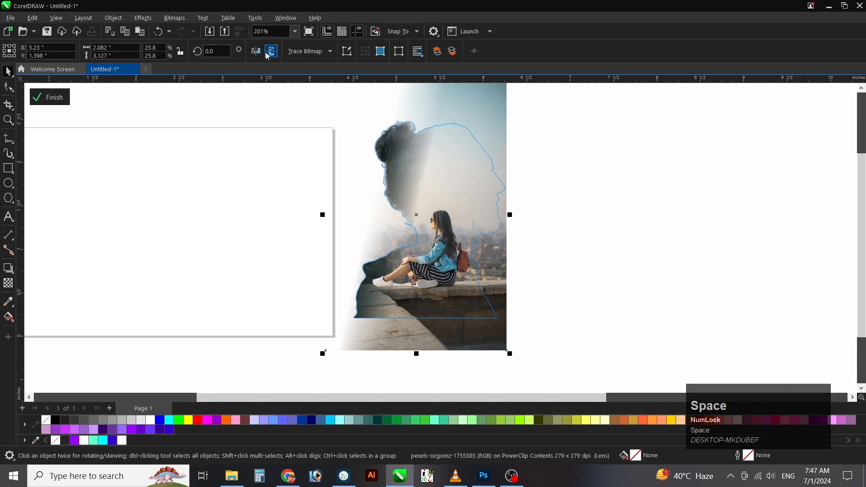
Convert the faded background photo to a 500 dpi RGB Color (24-bit) bitmap with anti-aliasing and a transparent background
left_click(174, 18)
left_click(199, 29)
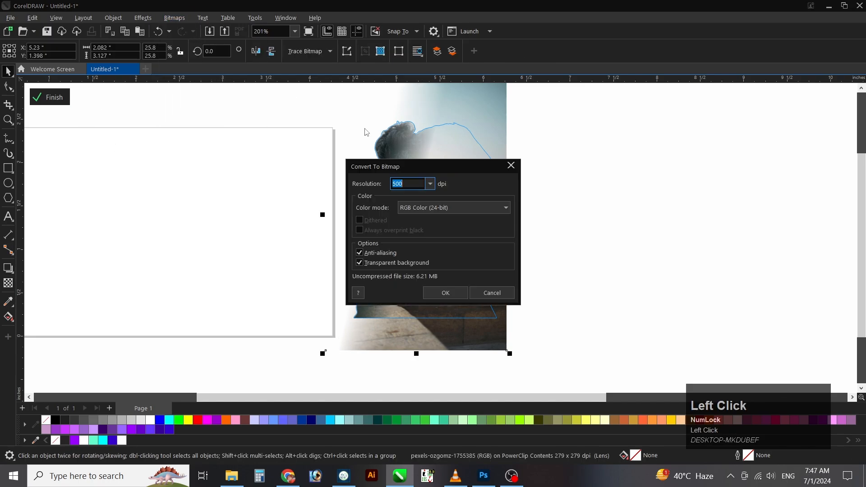
left_click_drag(407, 183, 380, 189)
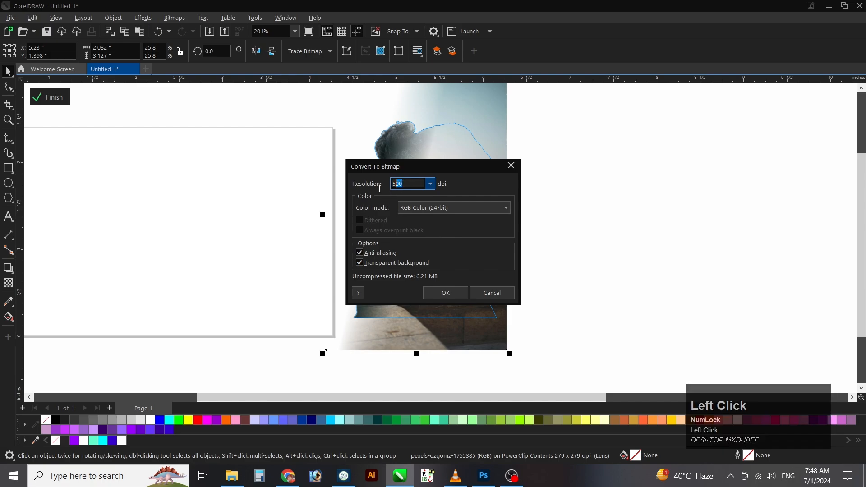
left_click(425, 208)
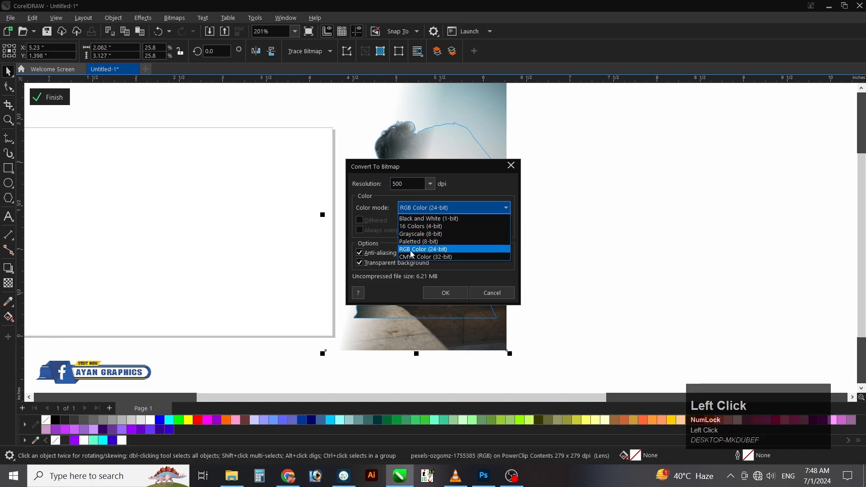
left_click(410, 249)
left_click(442, 293)
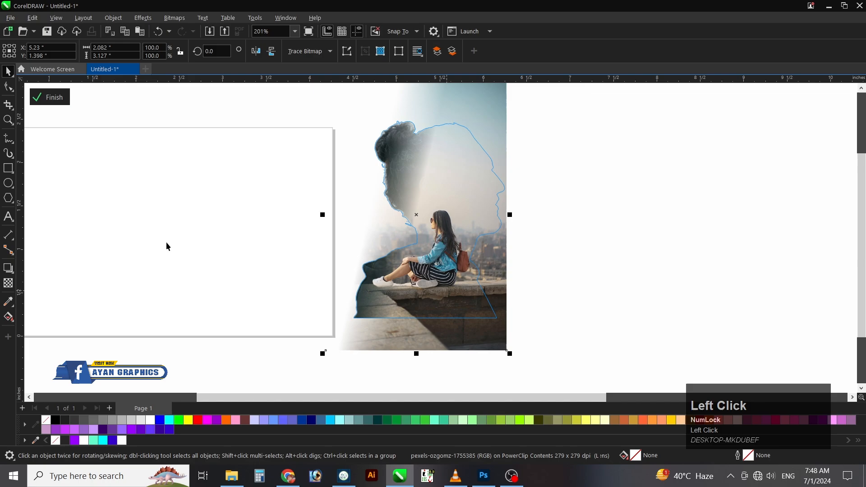
Fade the photo's right side with a fountain transparency toward the man's face and finish editing the PowerClip
left_click_drag(484, 184, 502, 180)
left_click_drag(462, 203, 498, 181)
key("space")
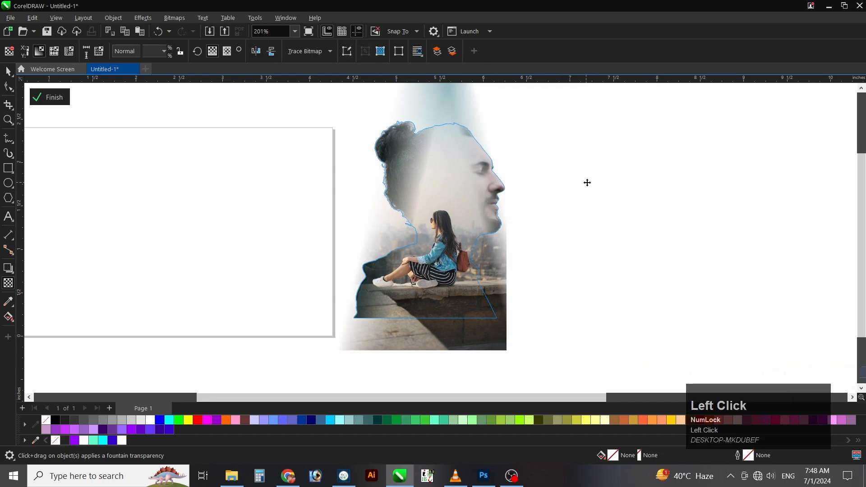
key("F4")
left_click(50, 97)
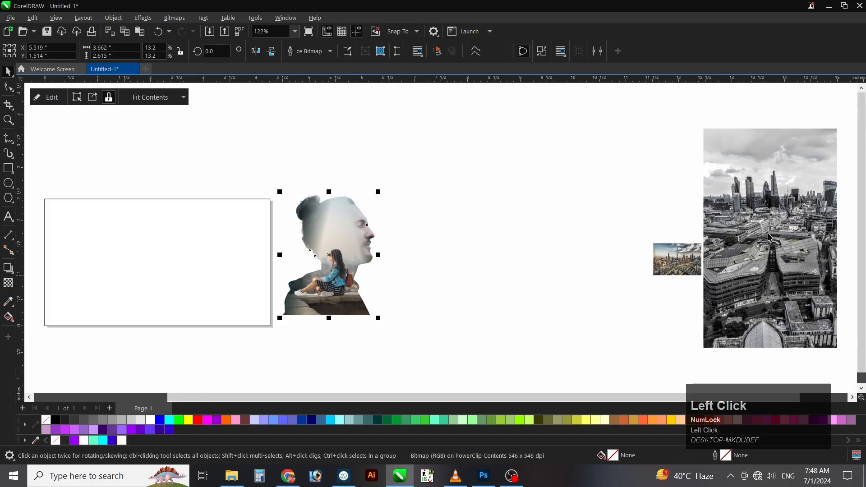
Move the black-and-white city photo over the silhouette and place it inside the silhouette as a PowerClip
left_click_drag(776, 210, 326, 194)
key("z")
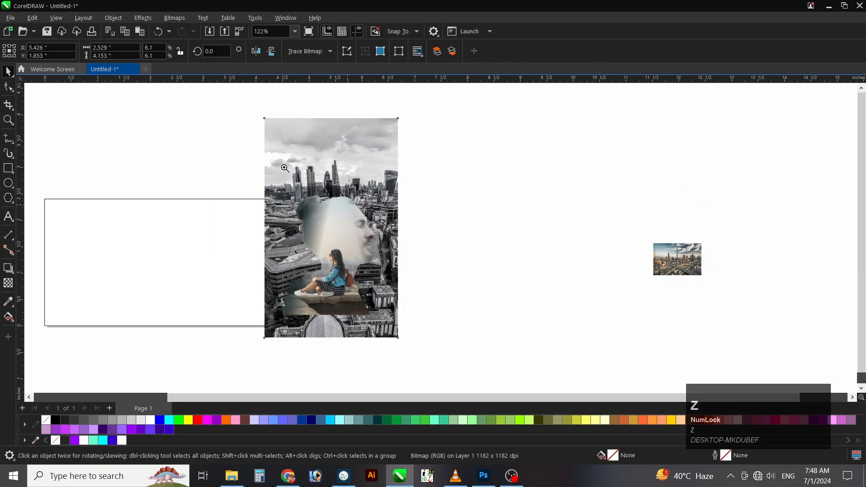
left_click(502, 339)
left_click_drag(449, 153, 450, 166)
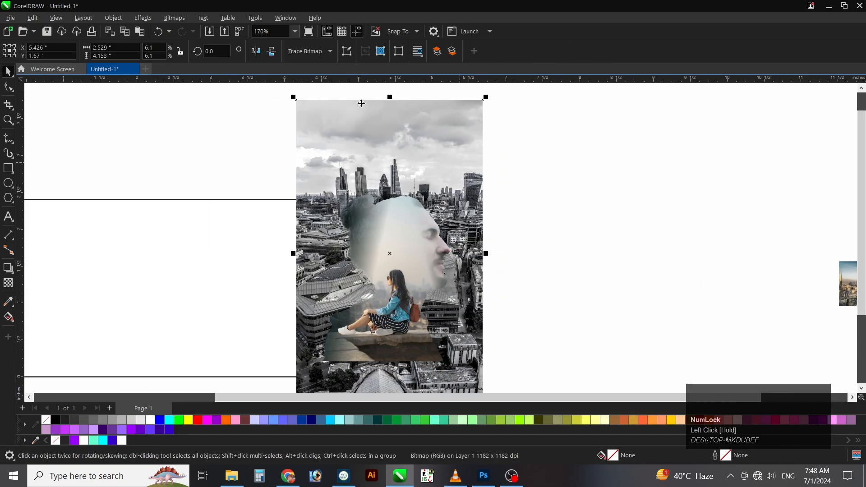
left_click(114, 18)
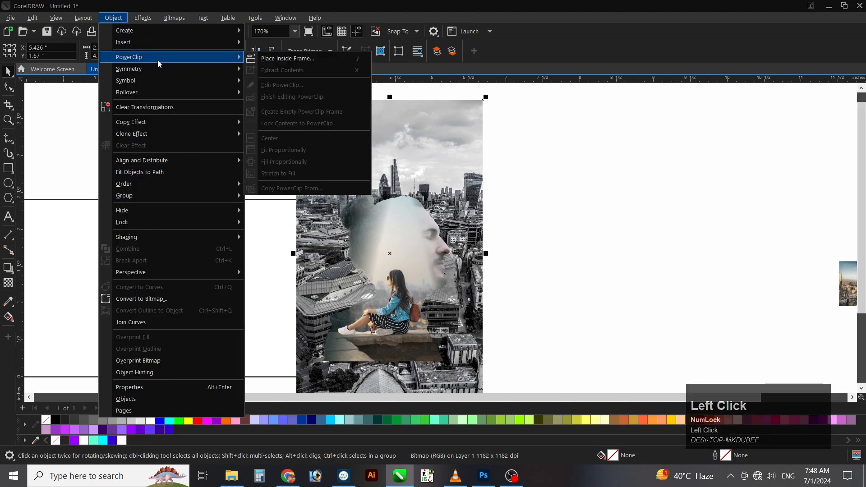
left_click(271, 58)
left_click(386, 230)
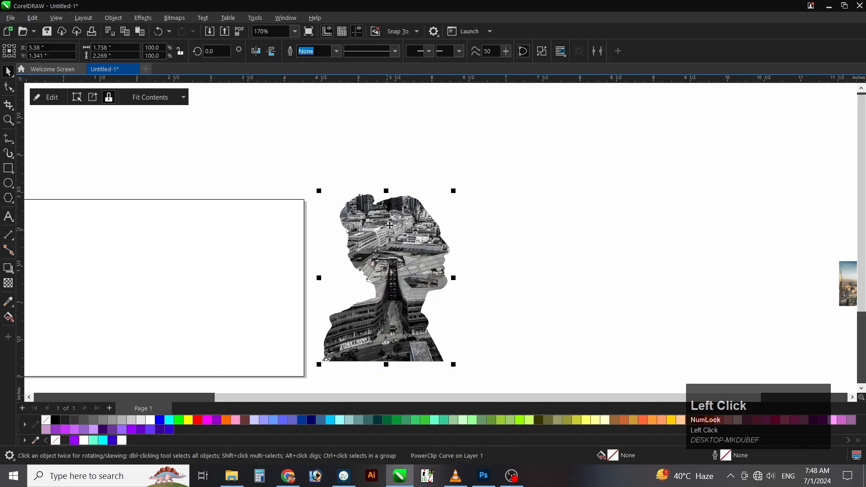
Edit the PowerClip, shrink the city photo to about 1.75 × 2.87 inches and align its skyline with the head's upper part
left_click(50, 102)
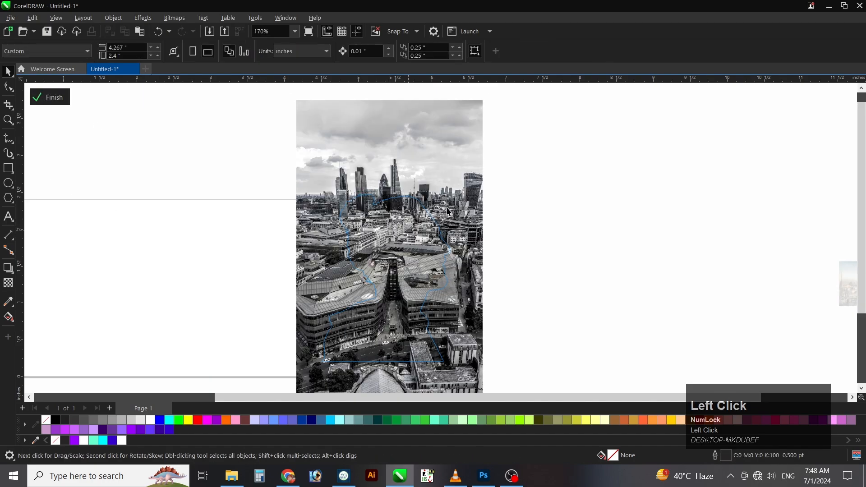
left_click_drag(485, 97, 477, 145)
key("z")
left_click_drag(238, 141, 611, 367)
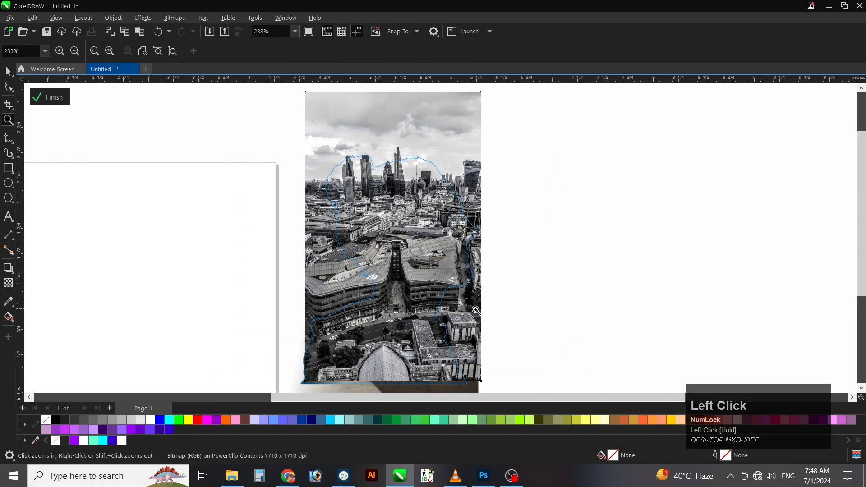
key("space")
left_click_drag(399, 182, 399, 192)
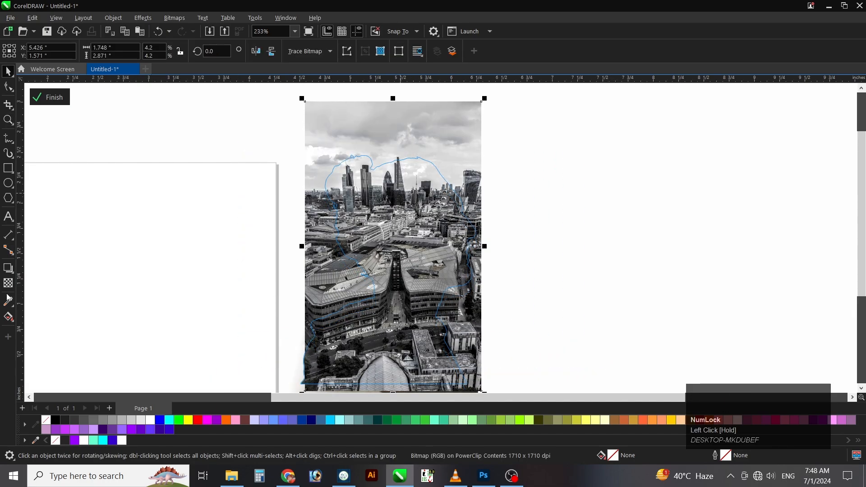
Fade the city photo's left side with a fountain transparency toward the back of the head and convert it to a 500 dpi bitmap
left_click(8, 283)
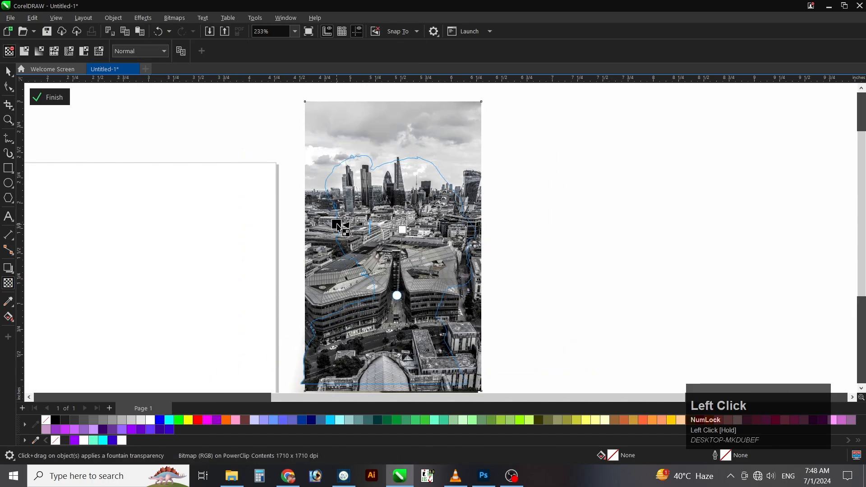
left_click_drag(337, 225, 338, 211)
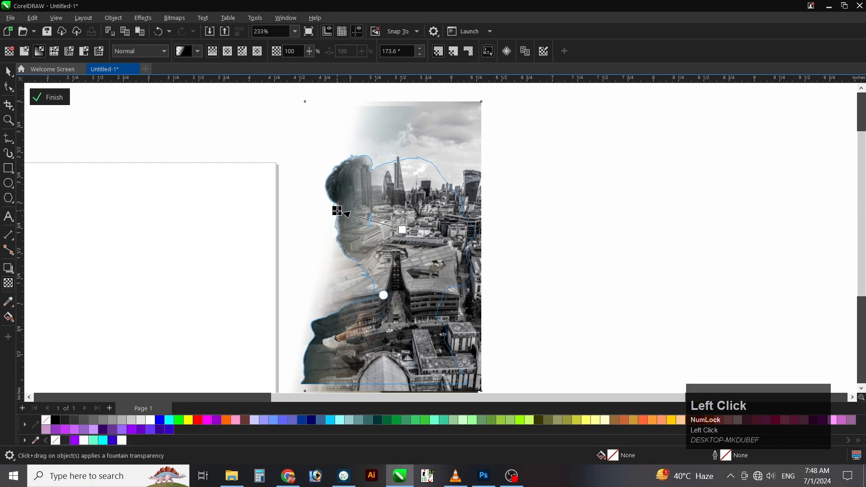
key("space")
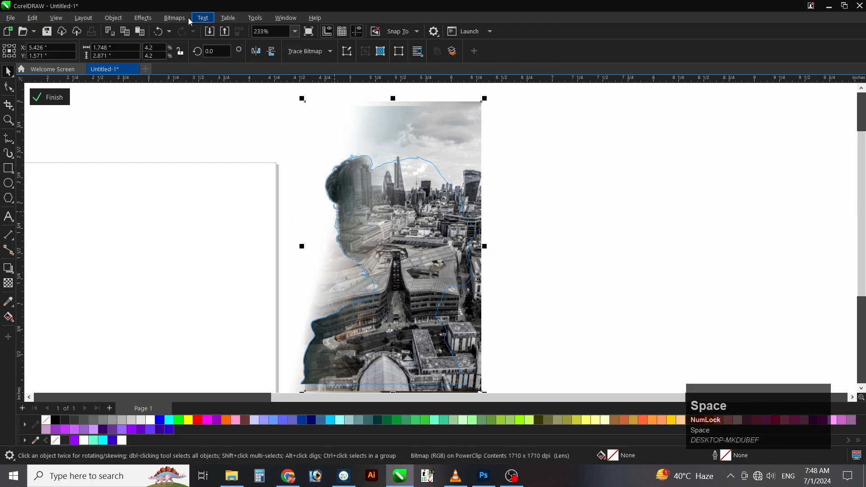
left_click(174, 18)
left_click(313, 145)
left_click(444, 293)
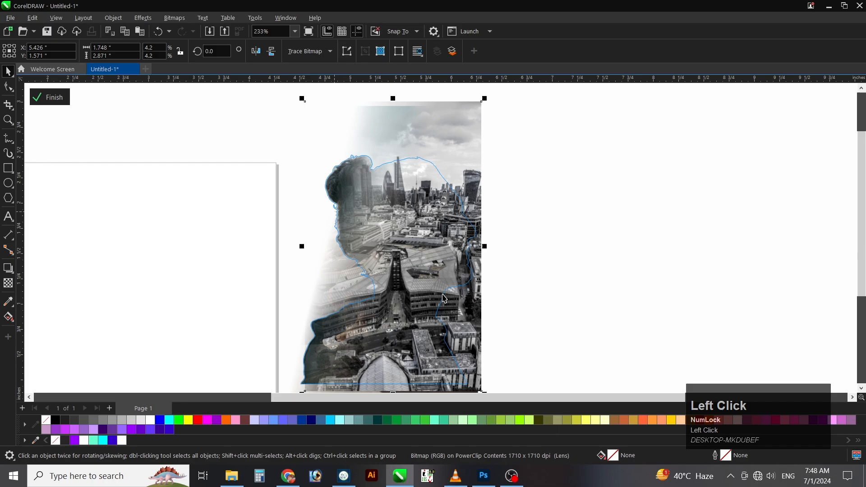
Fade the city photo's right side over the man's face and convert it to a 500 dpi RGB Color (24-bit) bitmap with transparent background
left_click(8, 283)
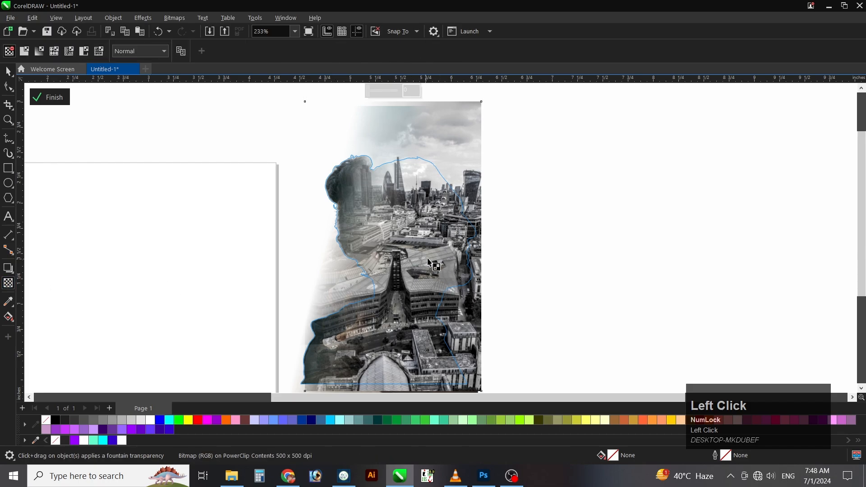
left_click_drag(432, 245, 463, 221)
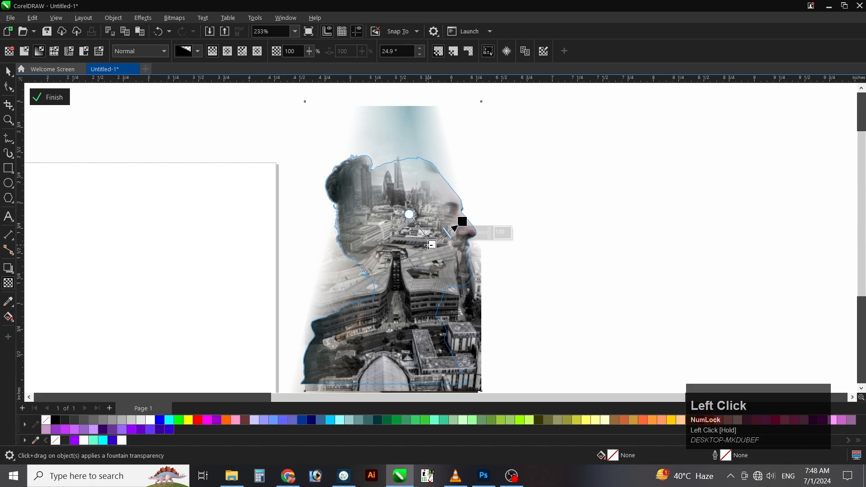
left_click_drag(430, 245, 419, 248)
left_click(414, 249)
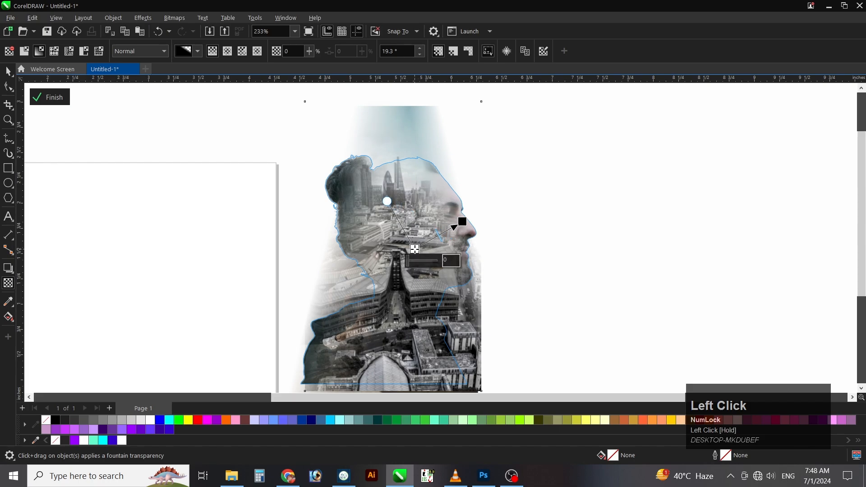
left_click_drag(464, 222, 458, 227)
key("space")
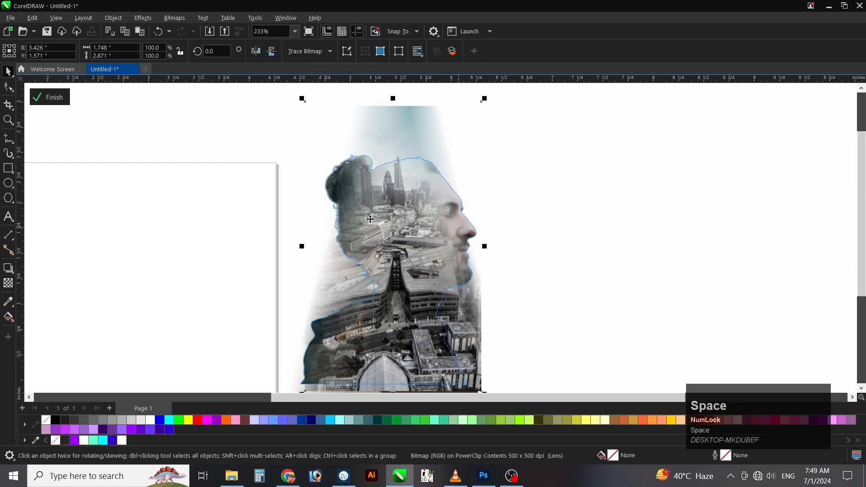
left_click(174, 18)
left_click(198, 29)
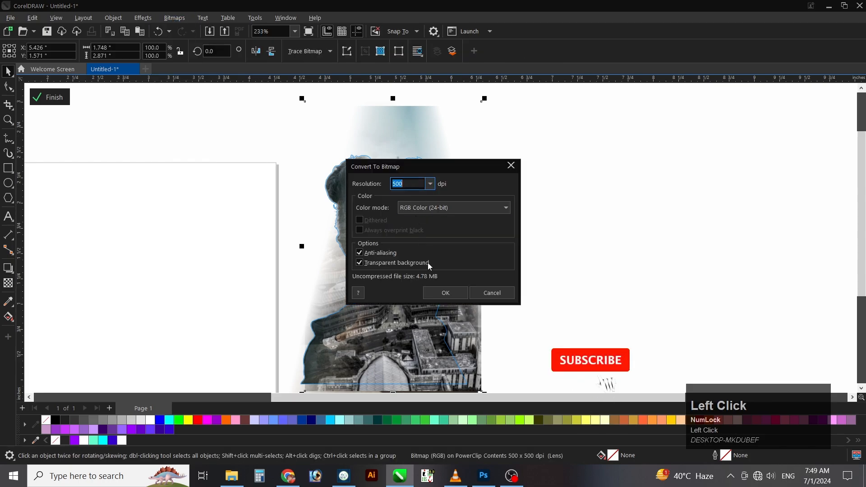
left_click(438, 294)
Fade the lower part of the city photo with a downward fountain transparency from the neck to the girl's feet
left_click(8, 283)
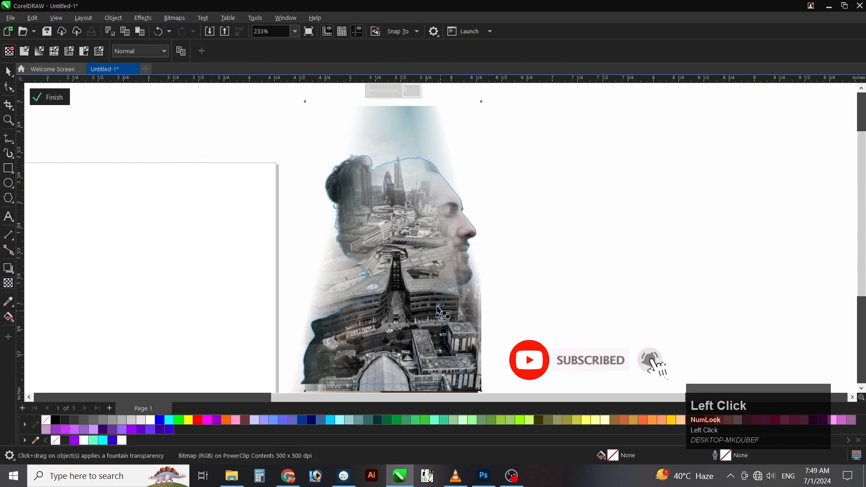
left_click_drag(411, 269, 405, 348)
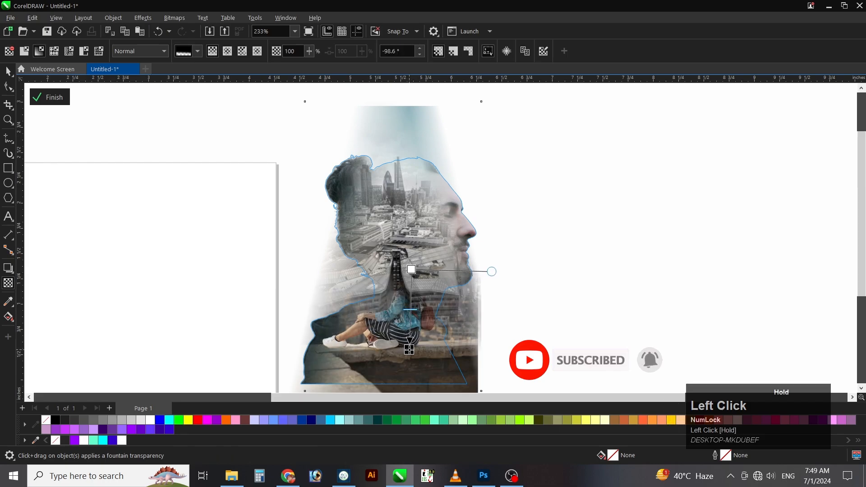
key("space")
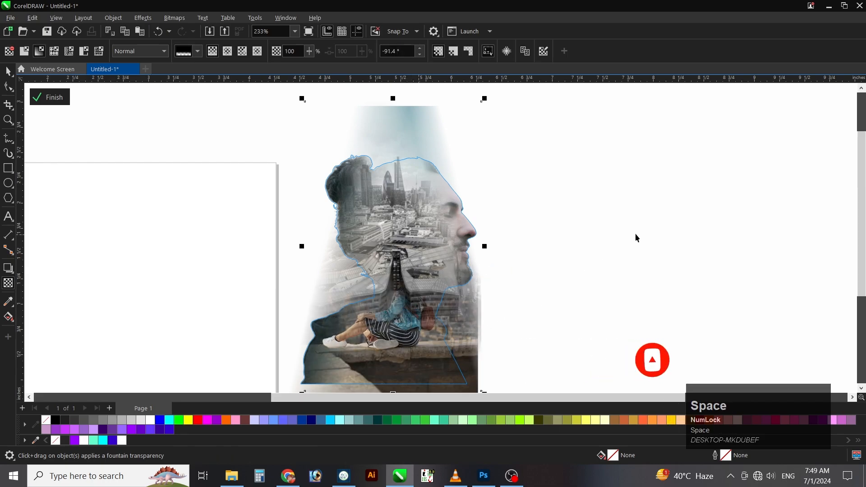
Bring the seated girl cutout in front of the city photo and finish editing the PowerClip
left_click_drag(636, 233, 302, 371)
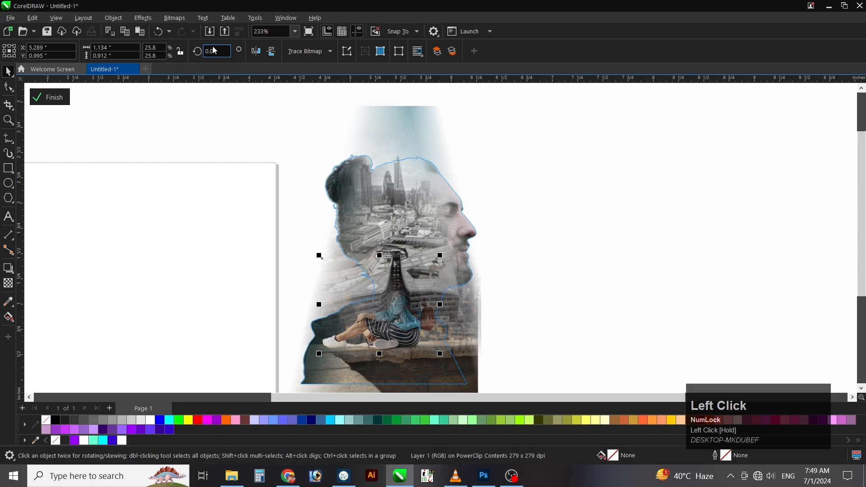
right_click(394, 336)
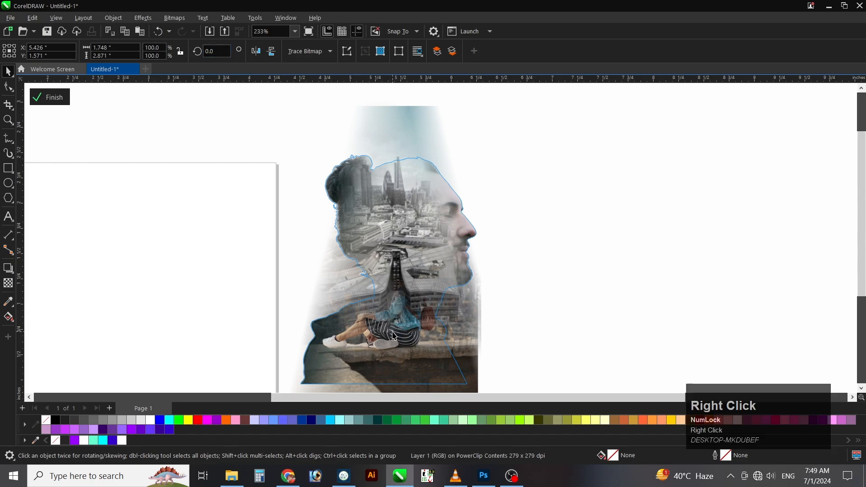
left_click(575, 317)
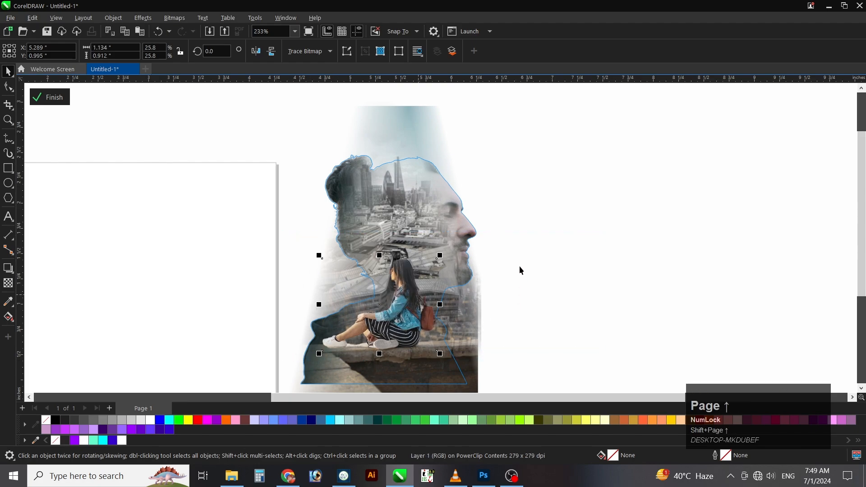
left_click(54, 98)
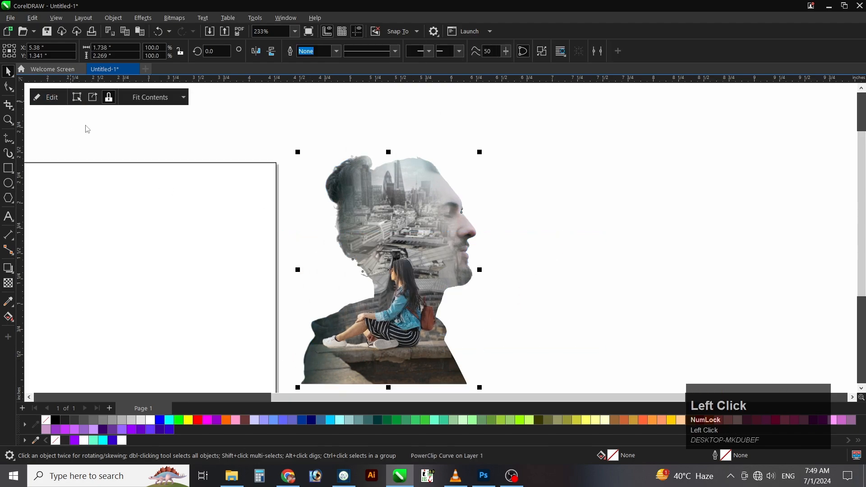